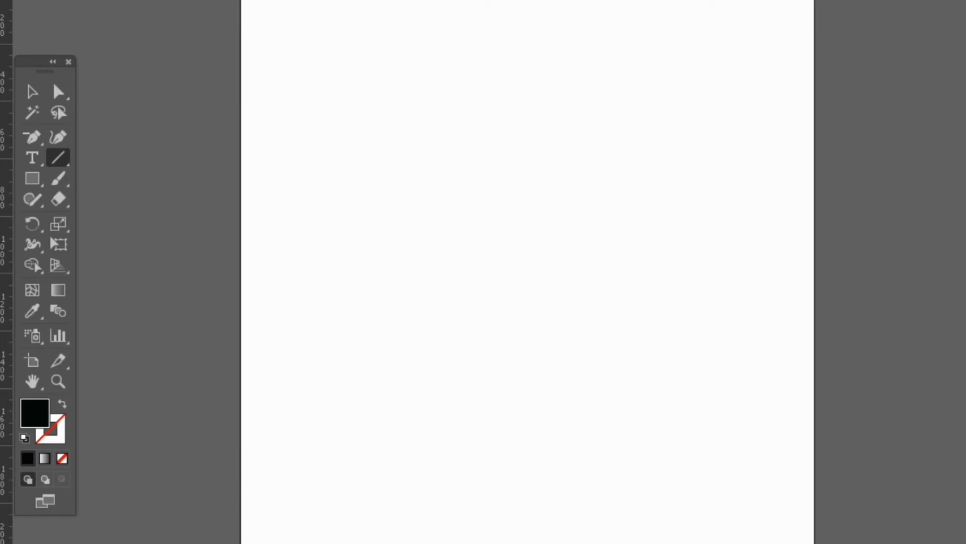
Draw a vertical line with the Line Segment tool on the artboard's left half
drag(255, 196, 255, 360)
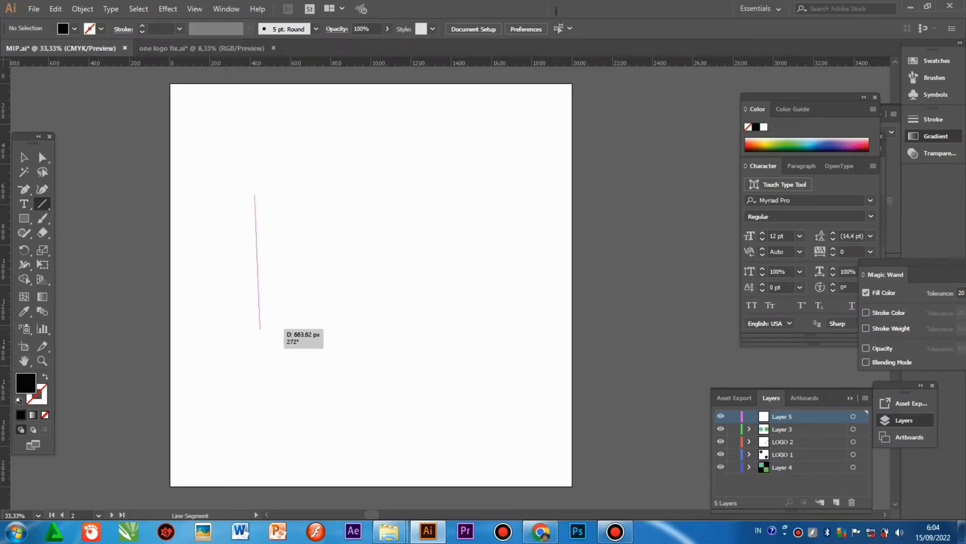
drag(255, 359, 254, 333)
click(23, 157)
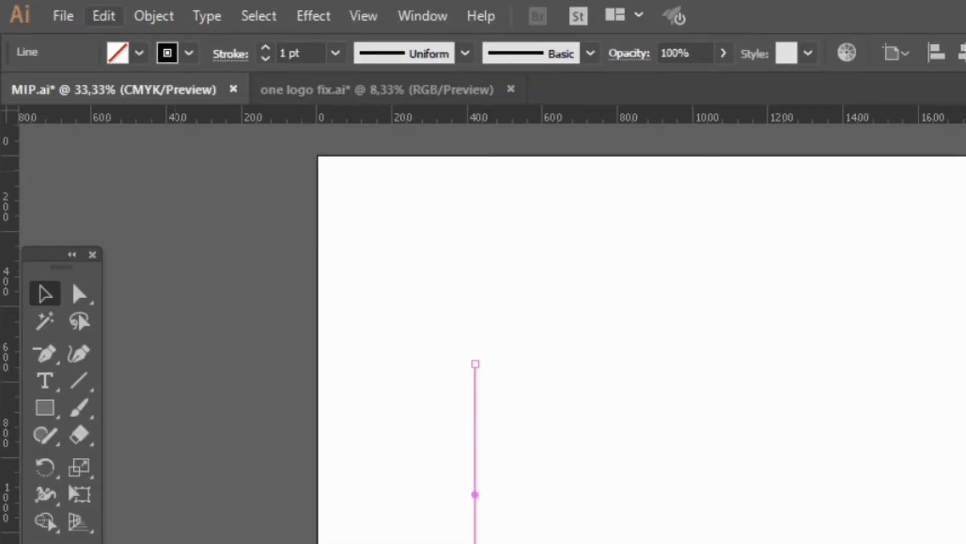
Copy the line and paste it in place exactly on top of the original
click(103, 16)
click(151, 122)
click(103, 15)
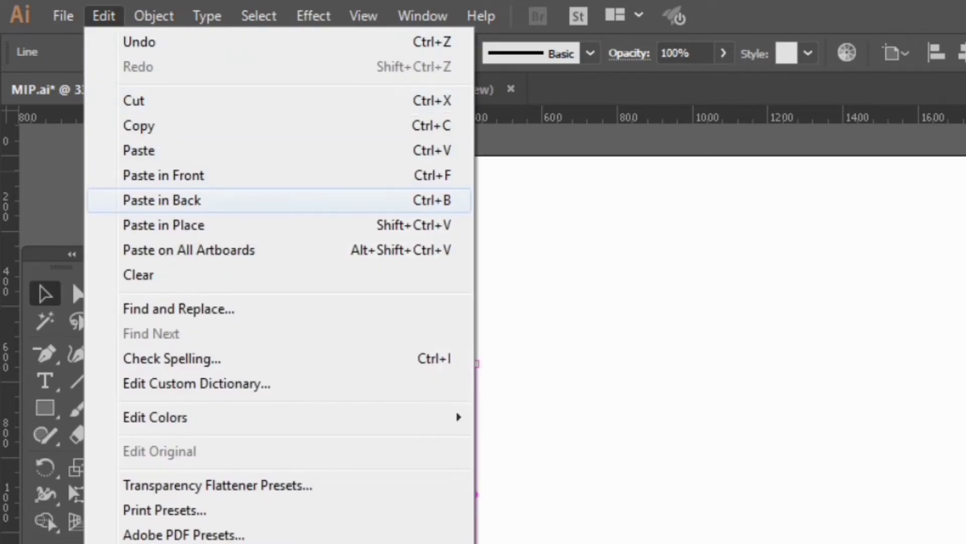
click(163, 225)
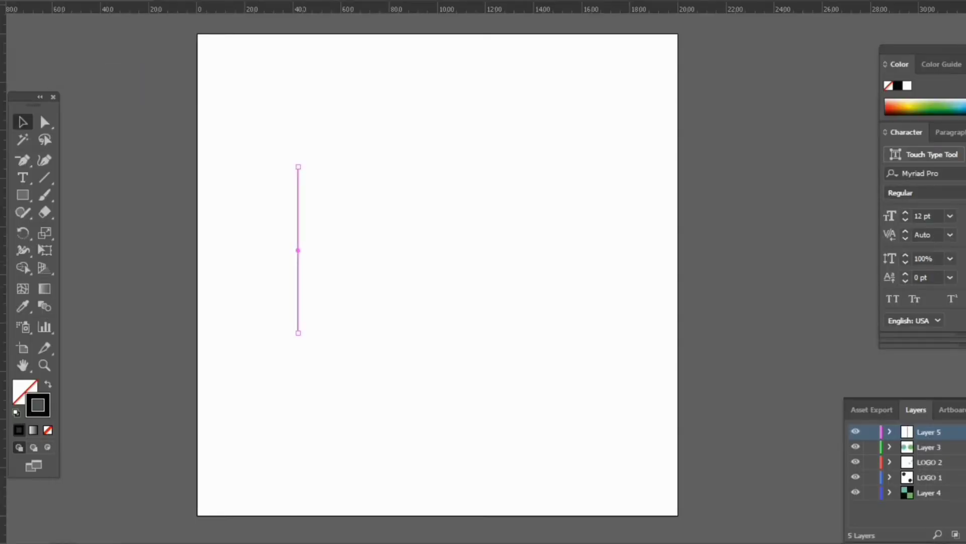
Move the copy 21 px right and repeat the move four times with Ctrl+D
drag(298, 302, 302, 250)
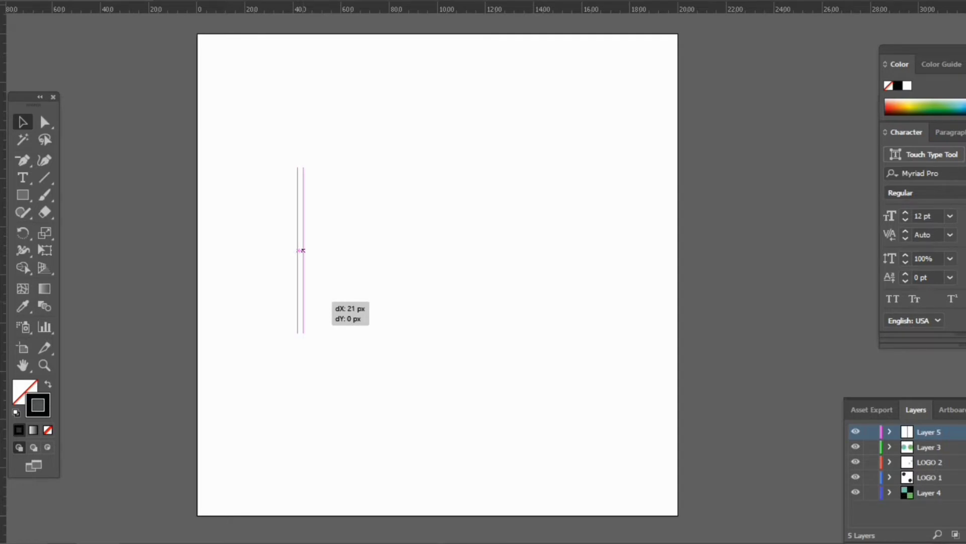
drag(303, 251, 302, 251)
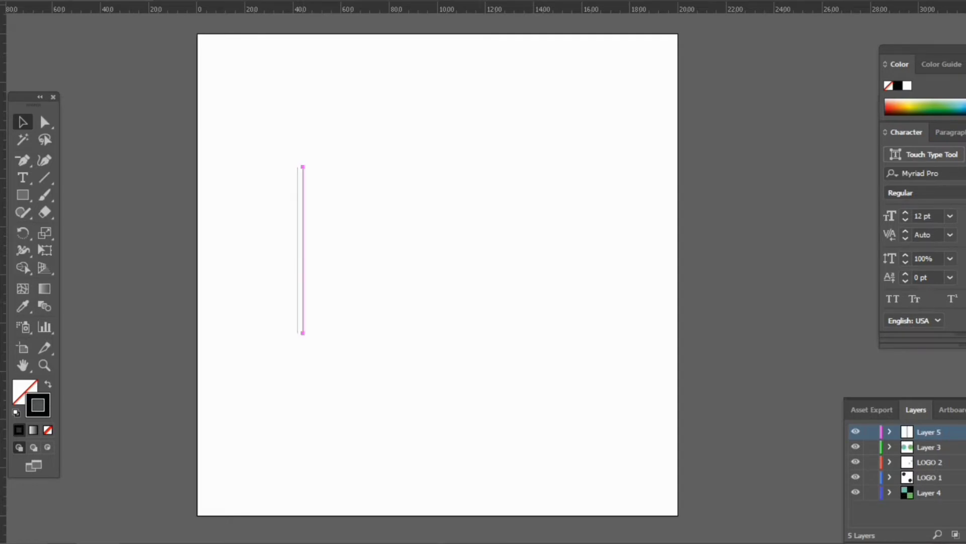
key(ctrl+plus)
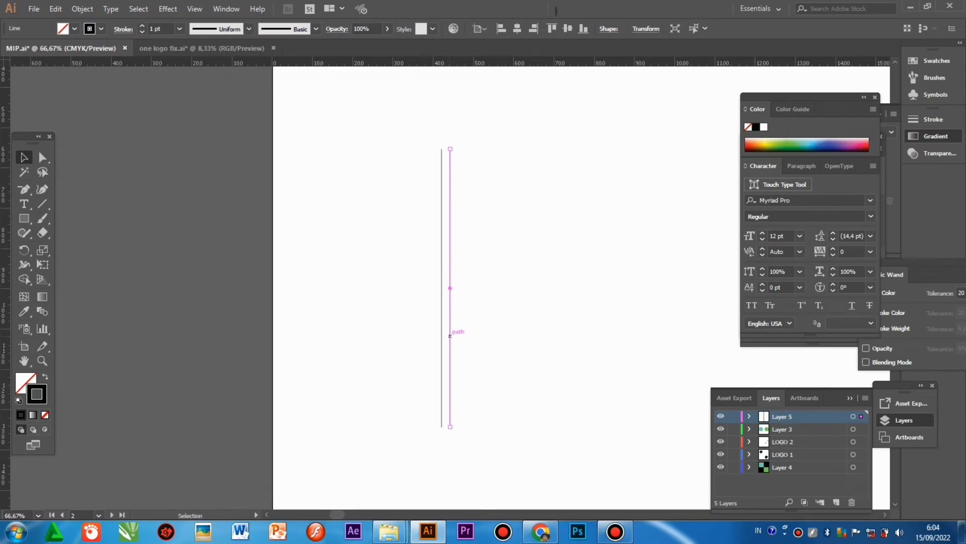
key(a)
key(ctrl+d)
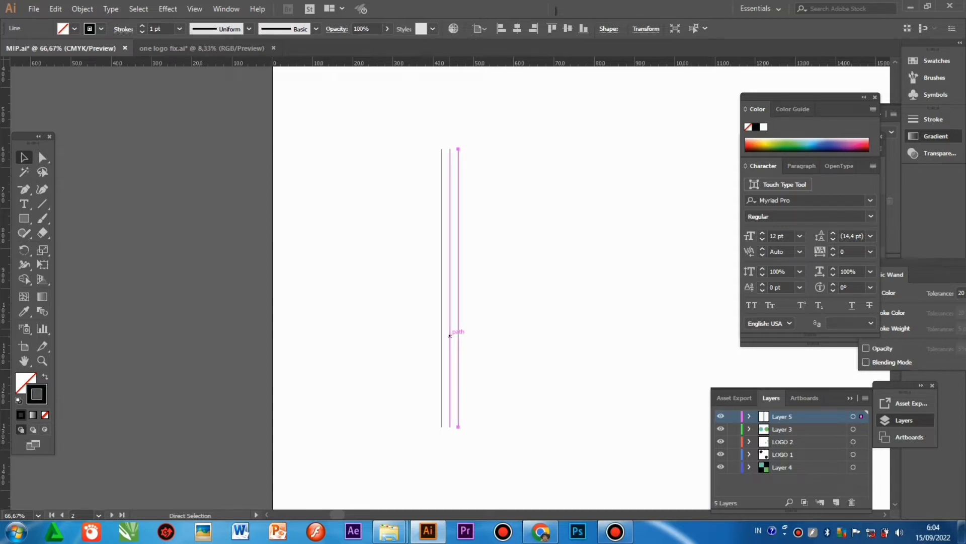
key(ctrl+d)
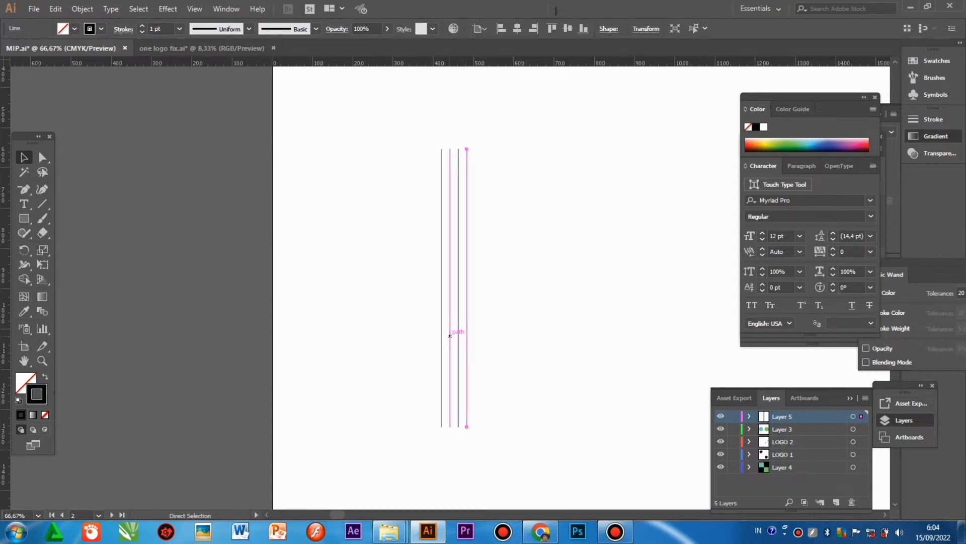
key(ctrl+d)
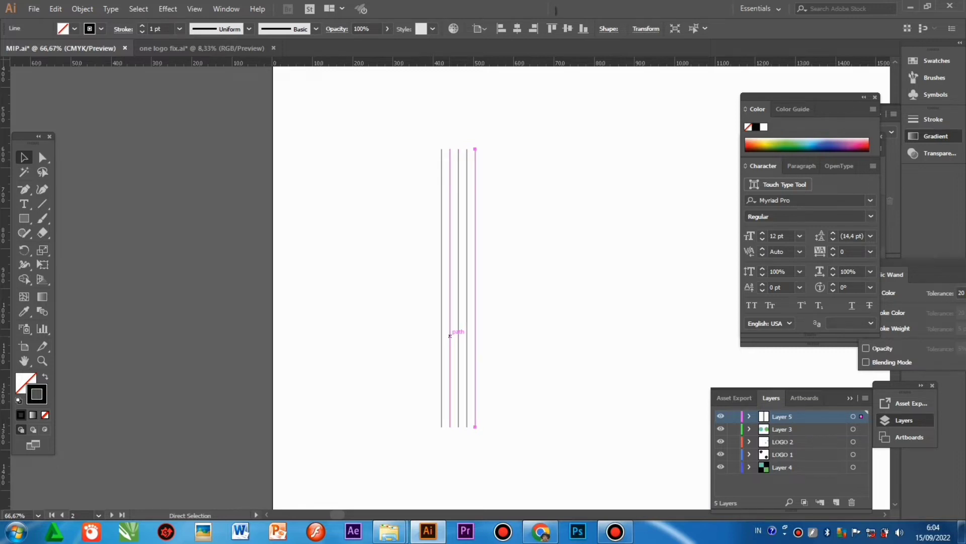
key(ctrl+d)
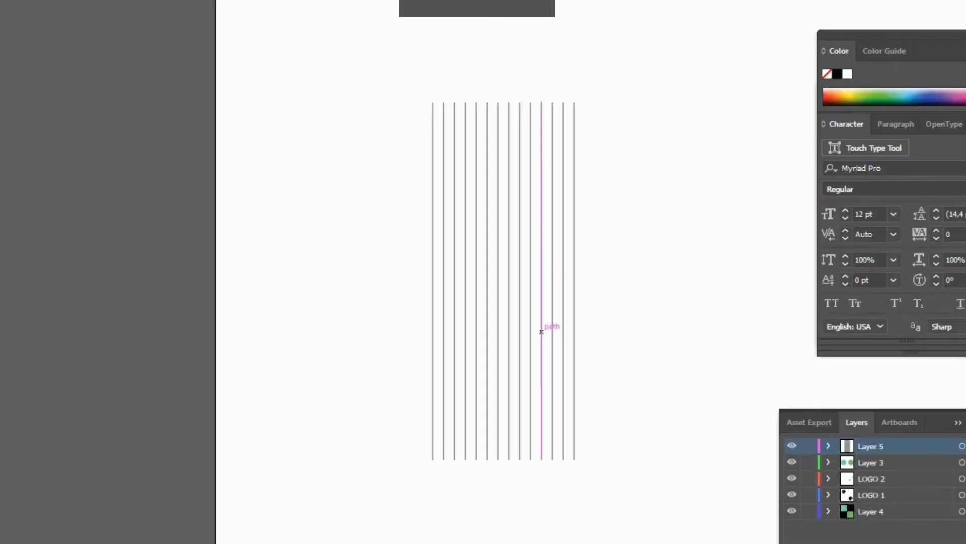
Select all the vertical lines and scale them up into a taller, wider block
key(ctrl+minus)
key(ctrl+minus)
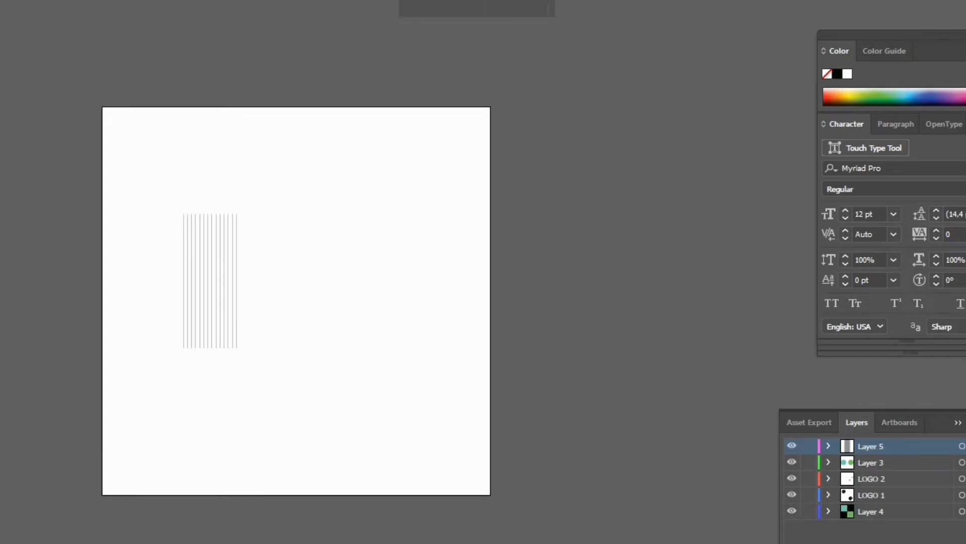
drag(147, 195, 387, 447)
mouse_move(236, 347)
mouse_down()
mouse_move(296, 381)
mouse_move(285, 470)
mouse_up()
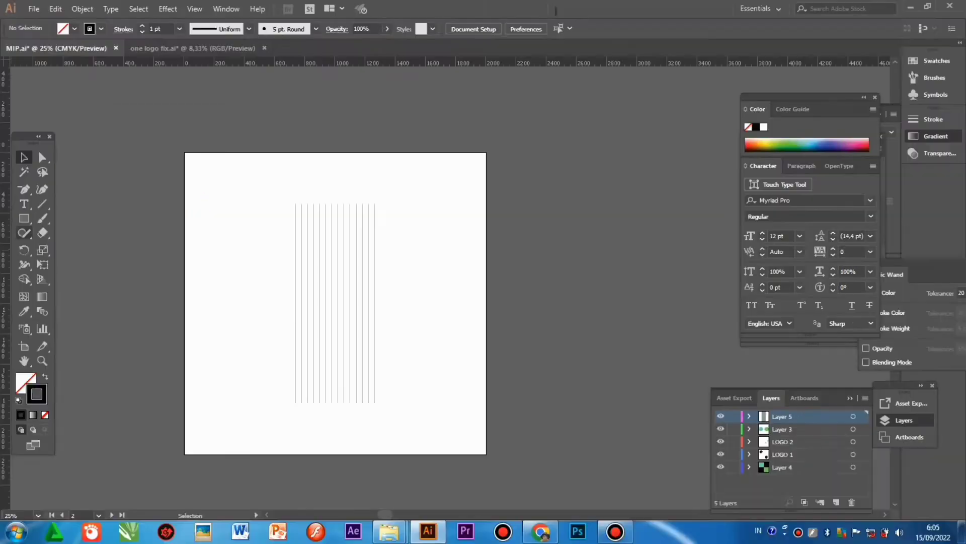
Draw a hexagon with the Polygon tool beside the vertical lines
click(24, 218)
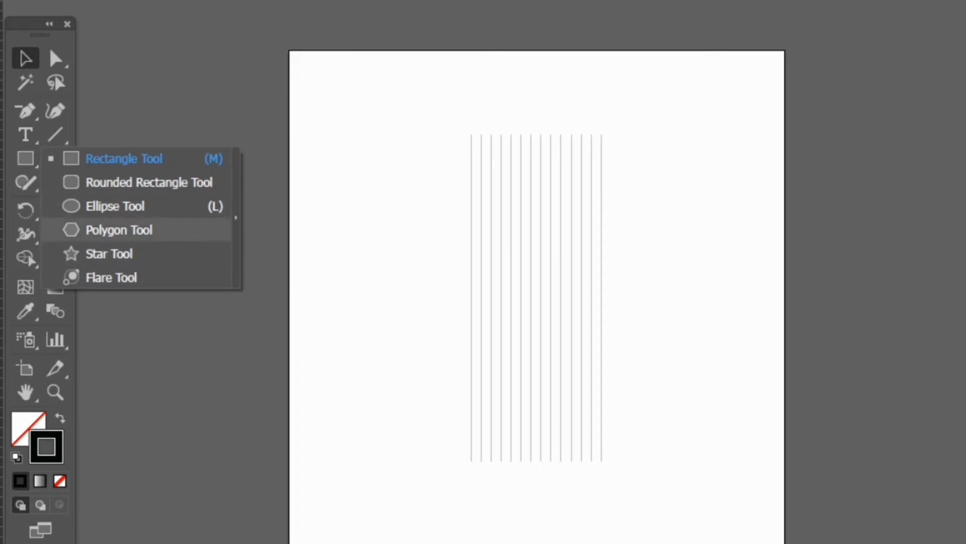
click(119, 229)
drag(343, 388, 411, 355)
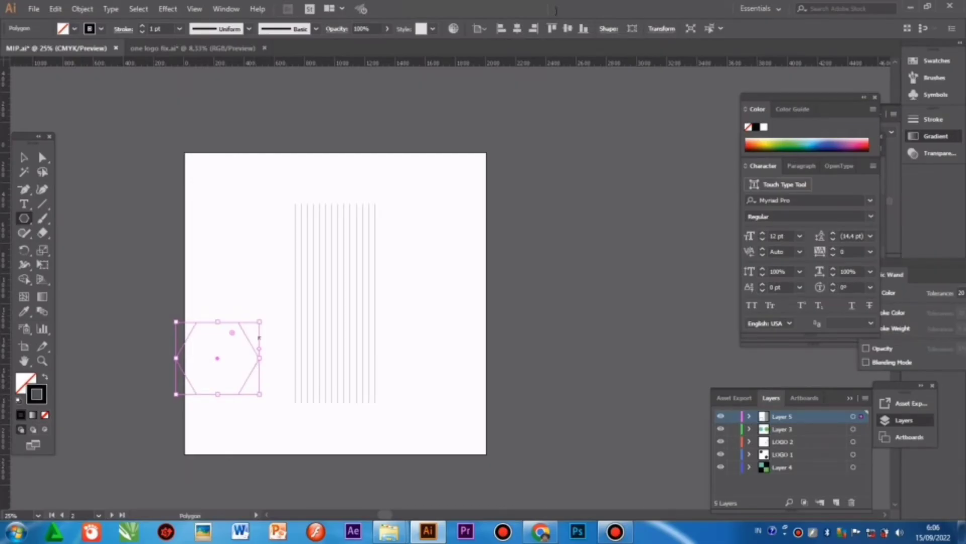
drag(259, 338, 257, 355)
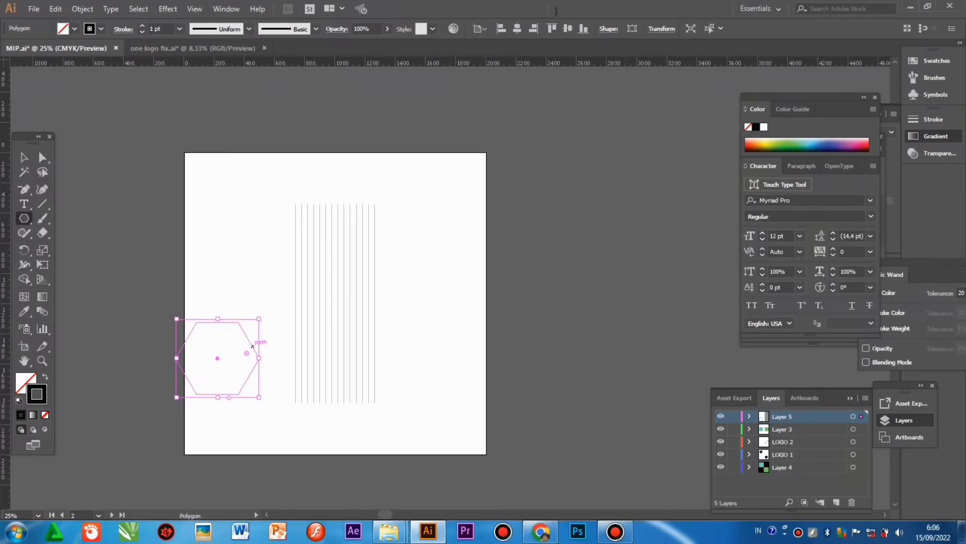
key(ctrl+z)
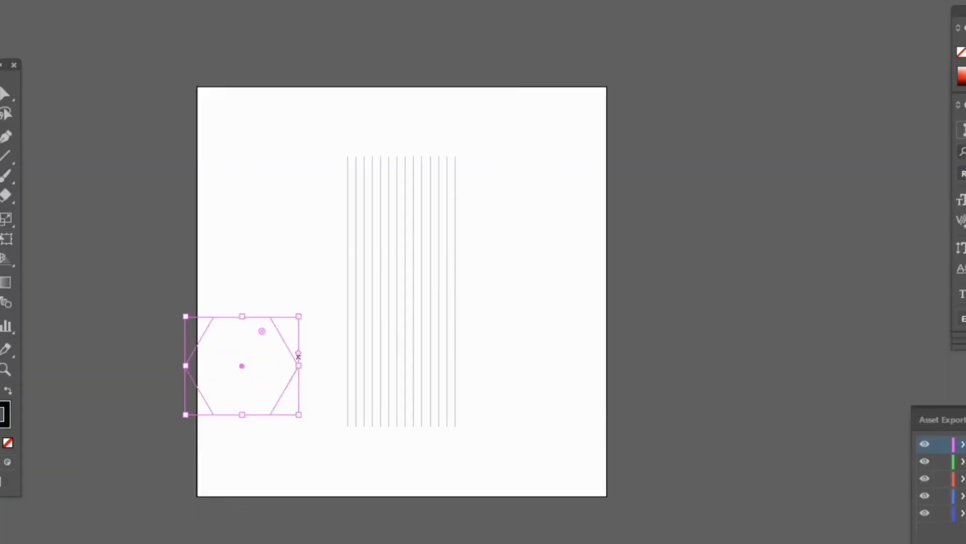
Reflect the hexagon at 45° so it becomes pointy-topped
right_click(299, 356)
mouse_move(345, 251)
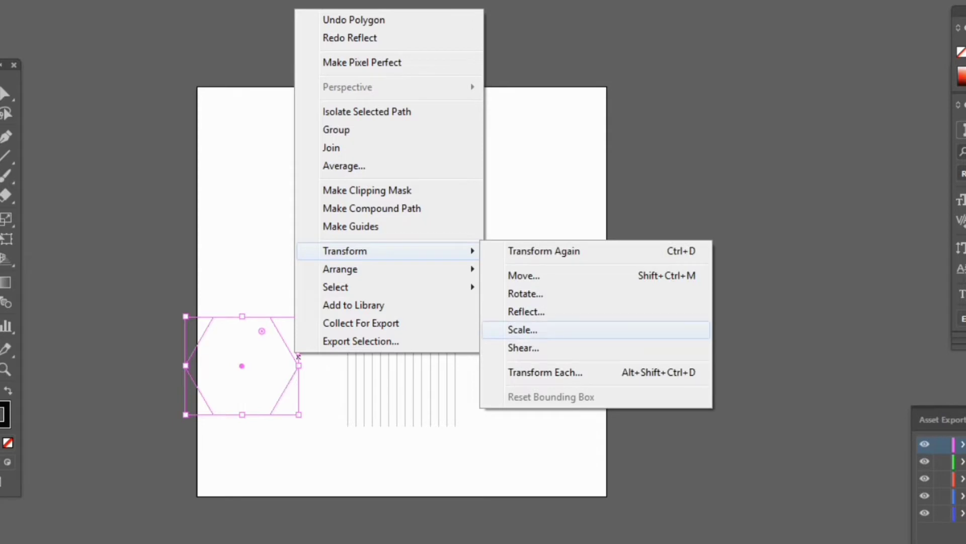
click(526, 311)
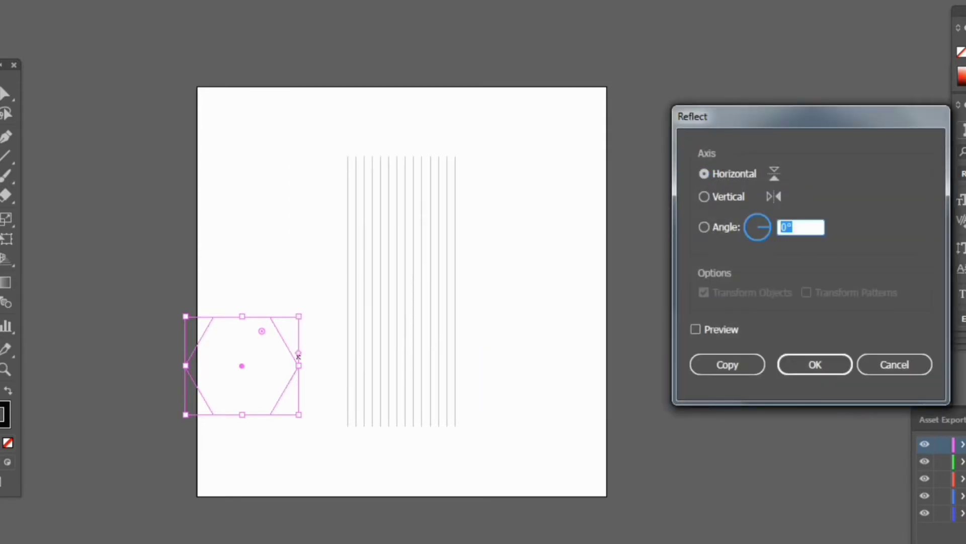
text(45)
key(Return)
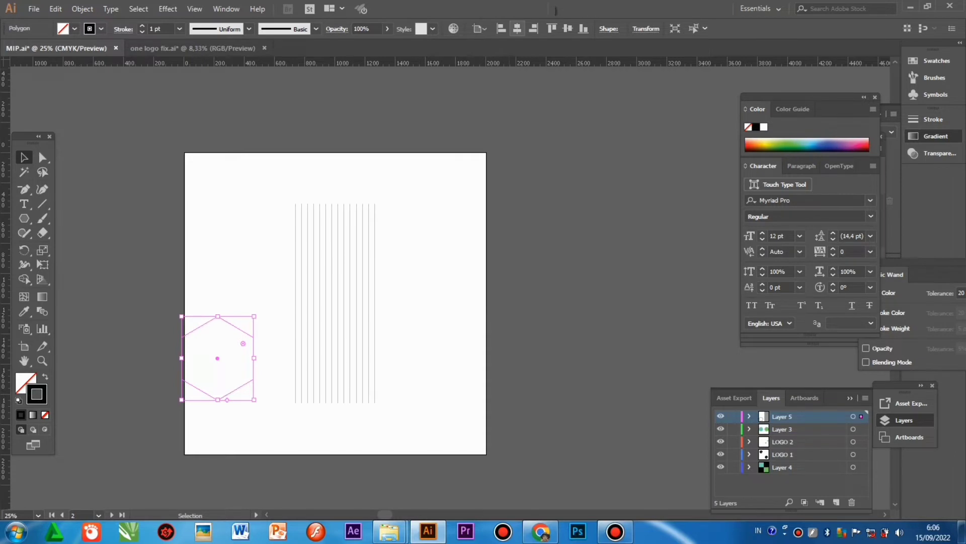
Centre the hexagon horizontally and vertically within the block of vertical lines
click(517, 29)
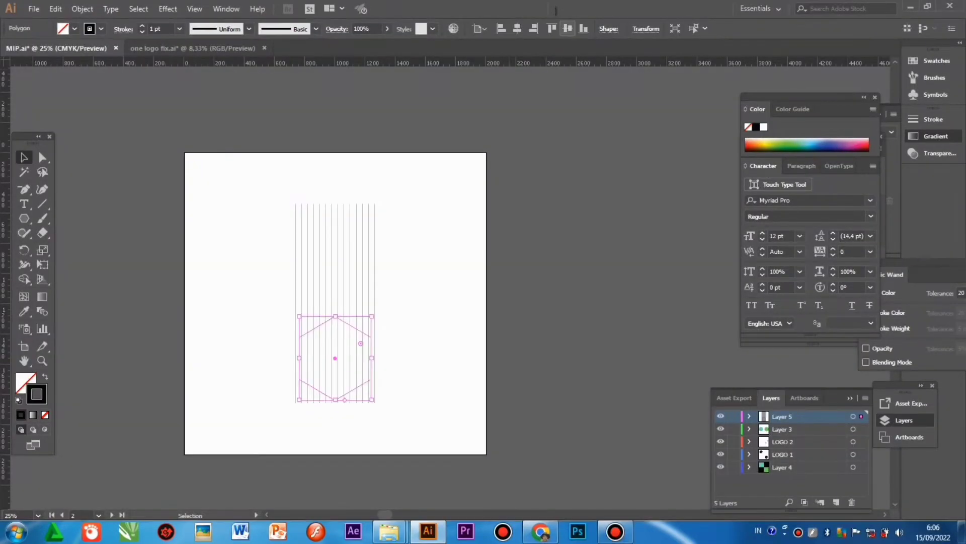
click(568, 29)
key(ctrl+shift+a)
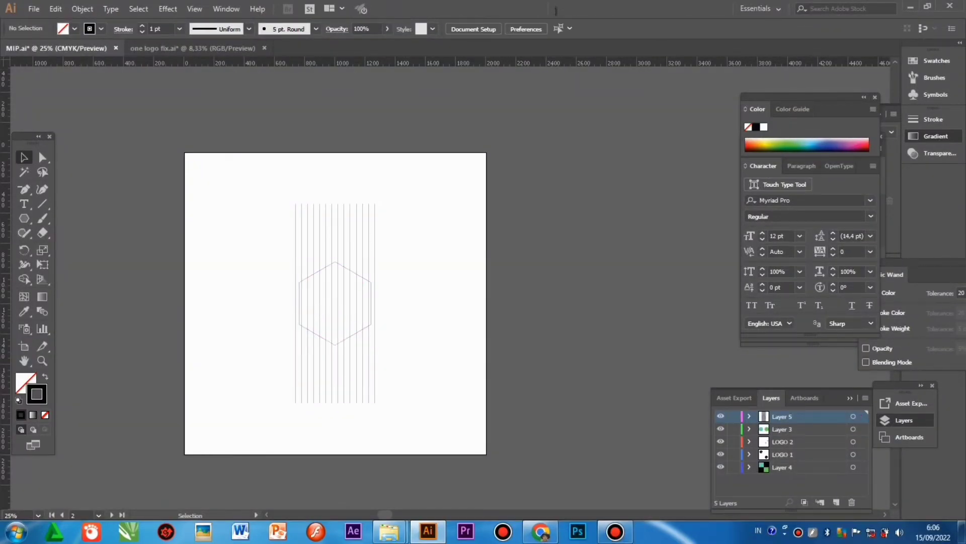
click(359, 275)
key(ctrl+1)
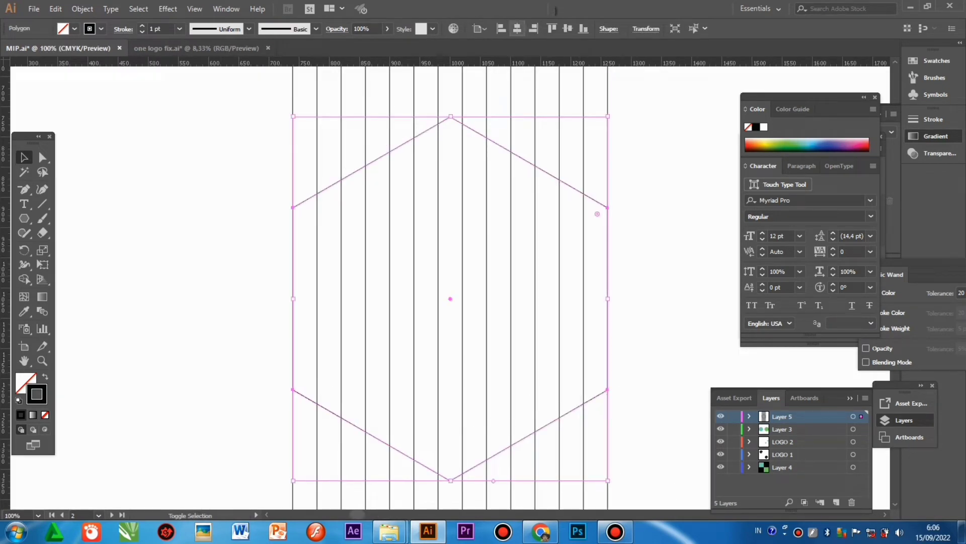
click(568, 28)
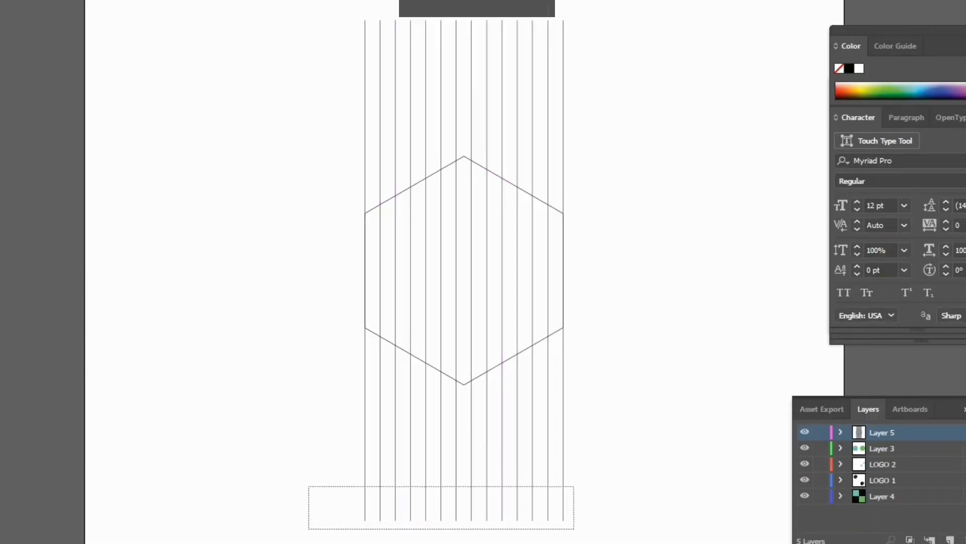
drag(573, 528, 579, 529)
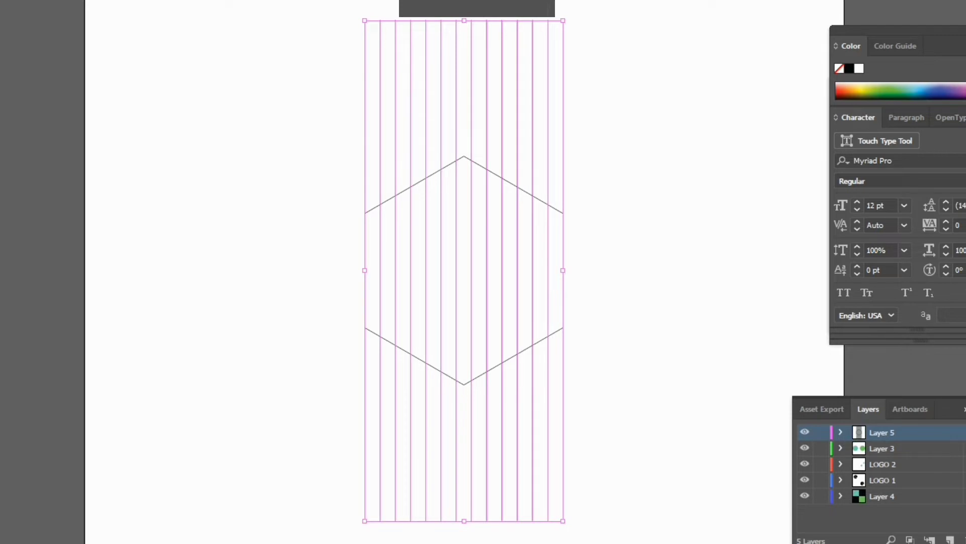
Make a reflected copy of the vertical lines that crosses them horizontally
right_click(563, 431)
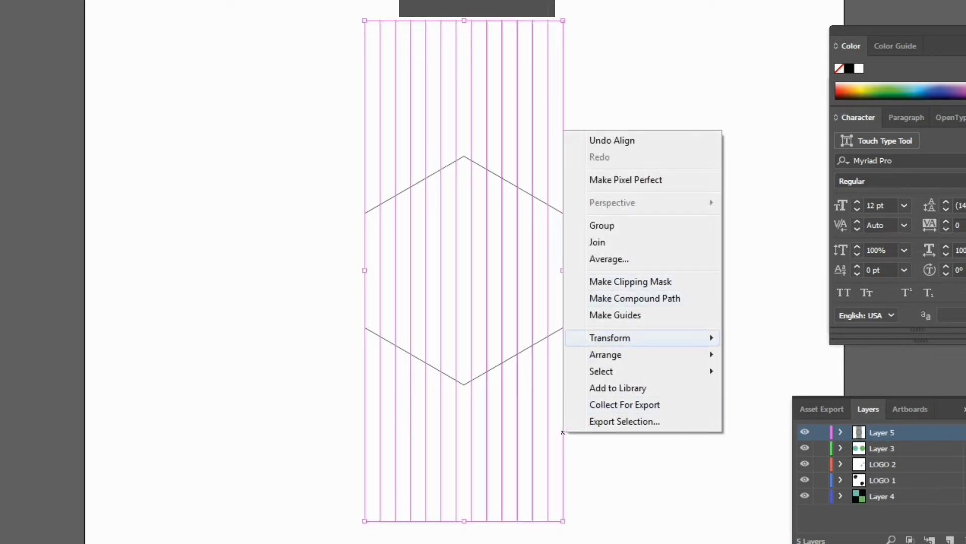
key(Right)
key(Down)
key(Down)
key(Down)
key(Return)
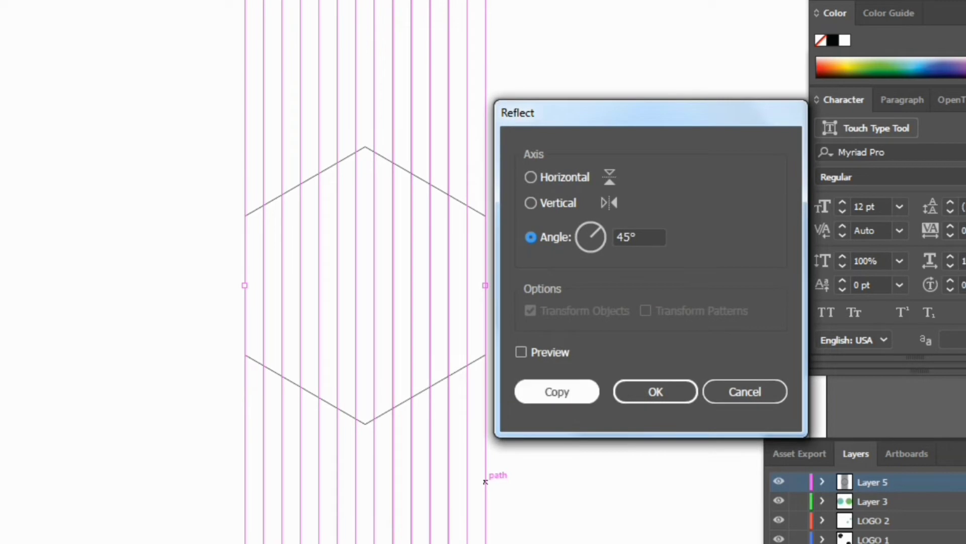
key(Return)
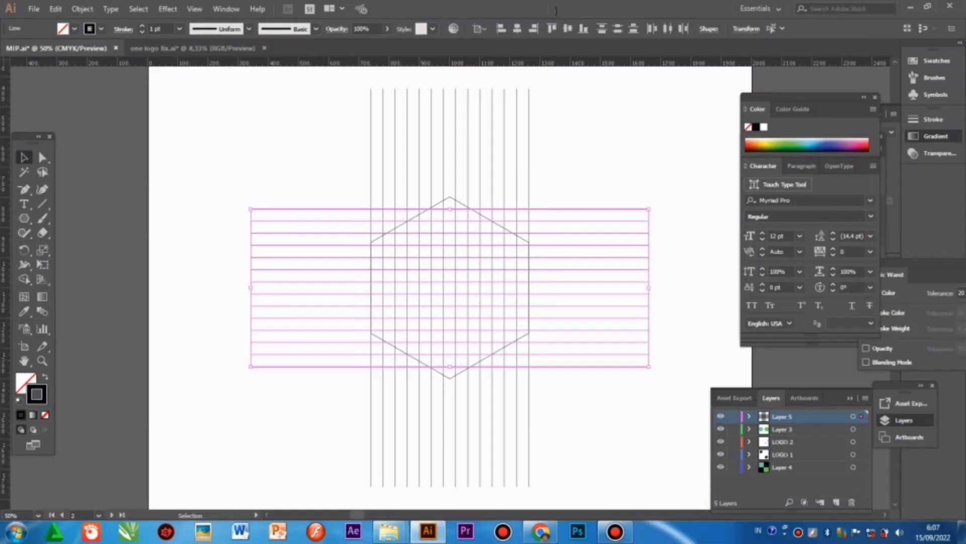
right_click(574, 124)
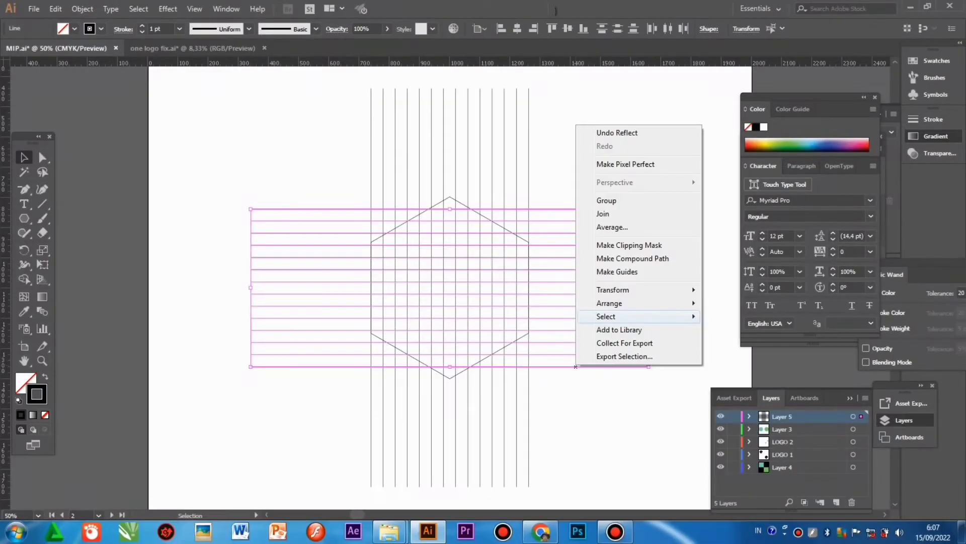
Make a 60° reflected copy of the vertical lines as the first diagonal set
drag(304, 458, 562, 459)
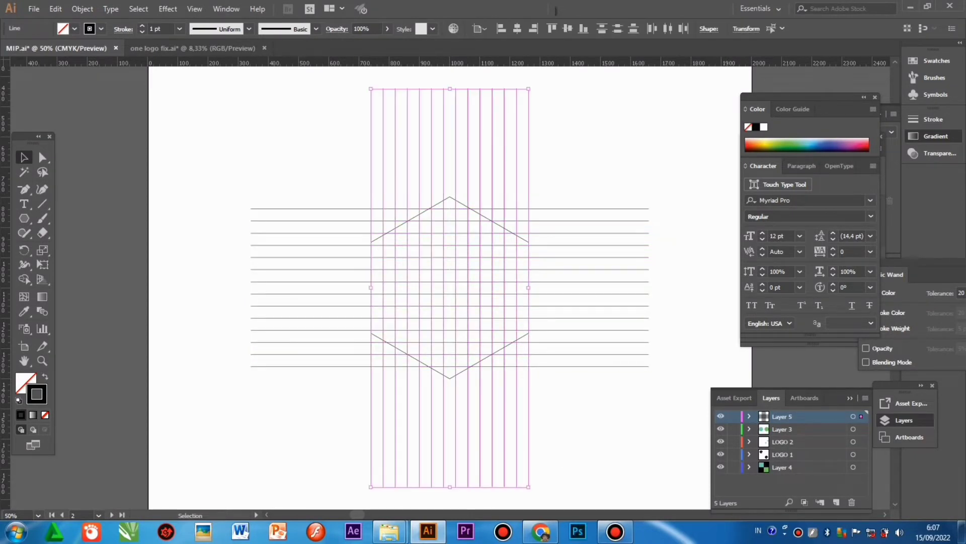
right_click(528, 449)
key(Down)
key(Down)
key(Down)
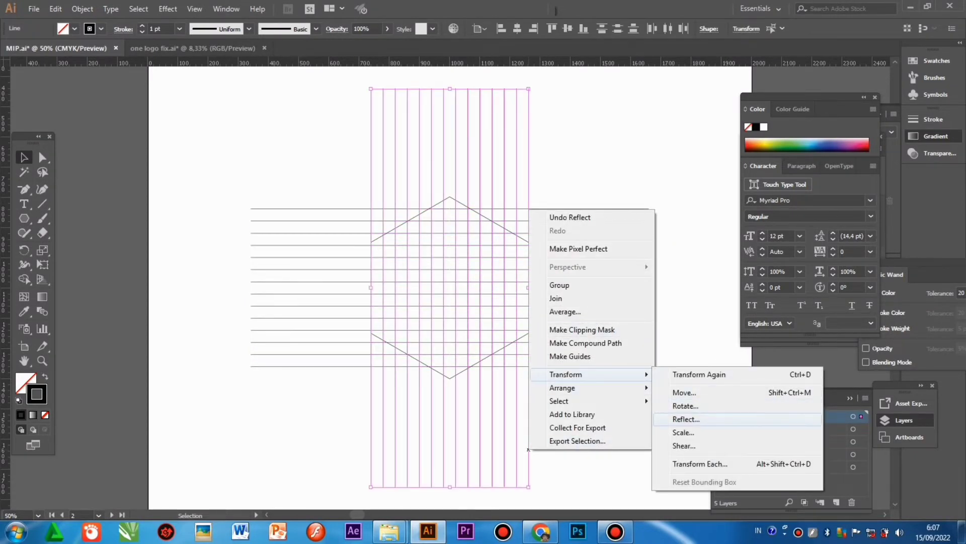
key(Return)
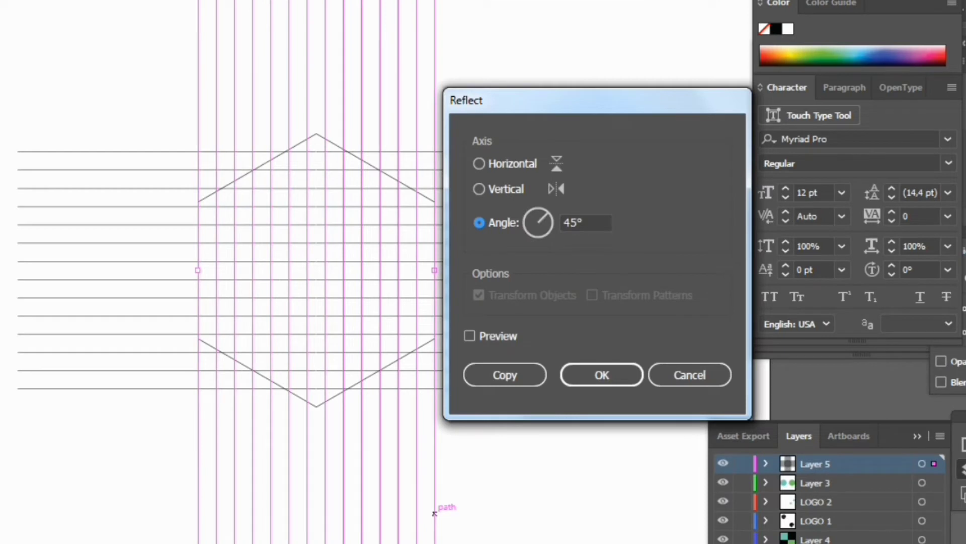
key(Tab)
key(Tab)
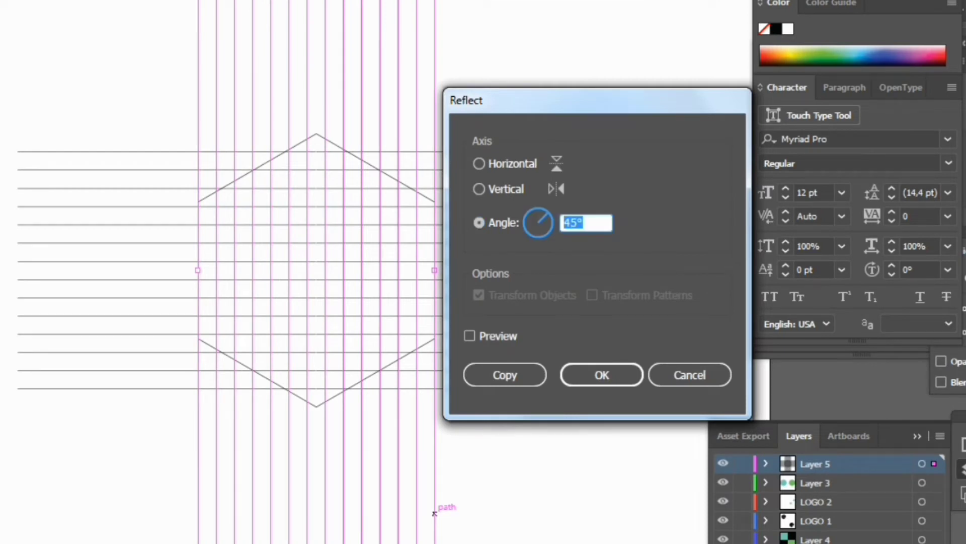
text(60)
key(Tab)
key(Return)
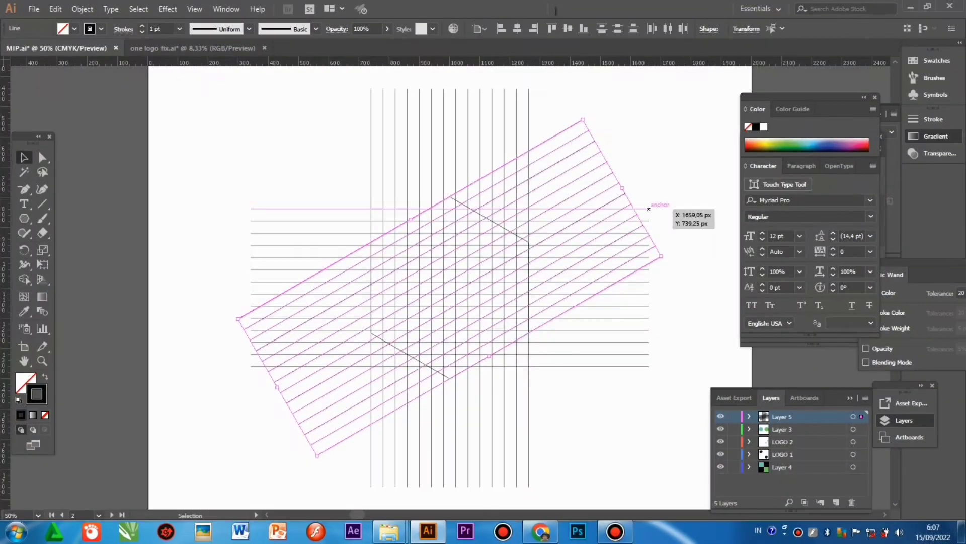
Mirror the diagonals horizontally as a second copy, then delete the hexagon outline
right_click(613, 191)
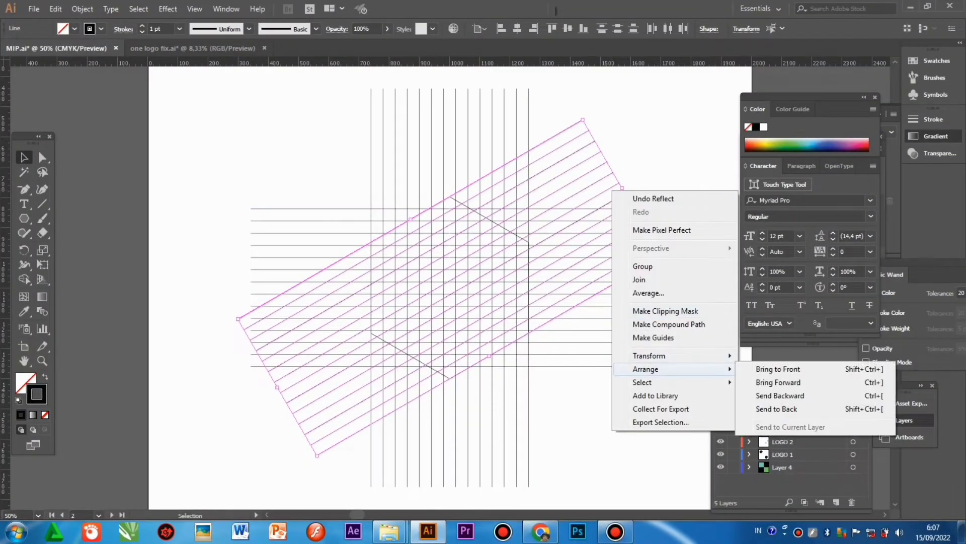
mouse_move(649, 355)
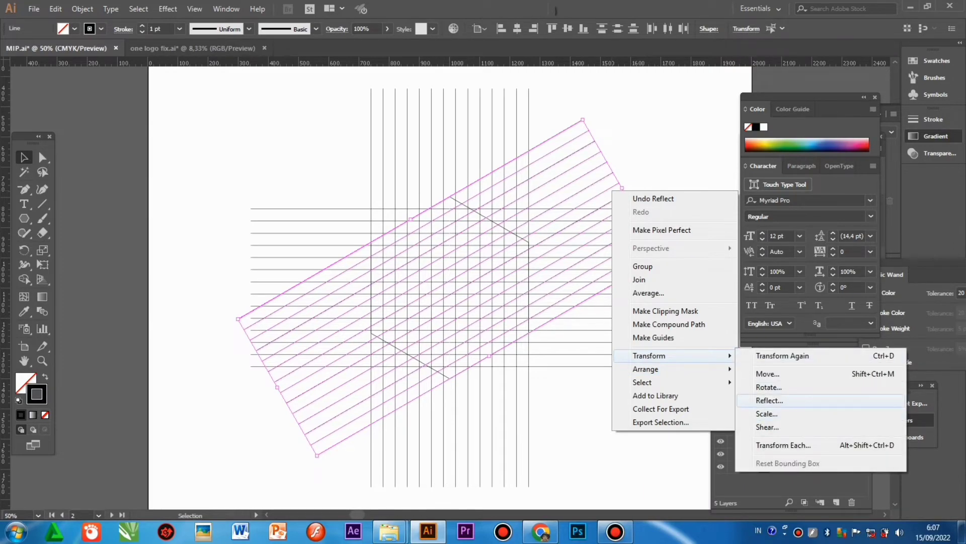
click(770, 400)
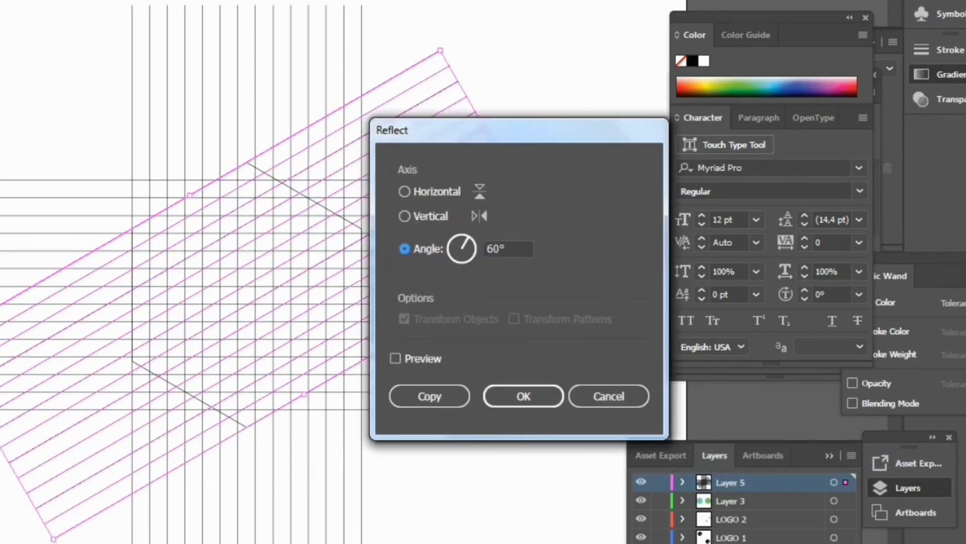
click(404, 192)
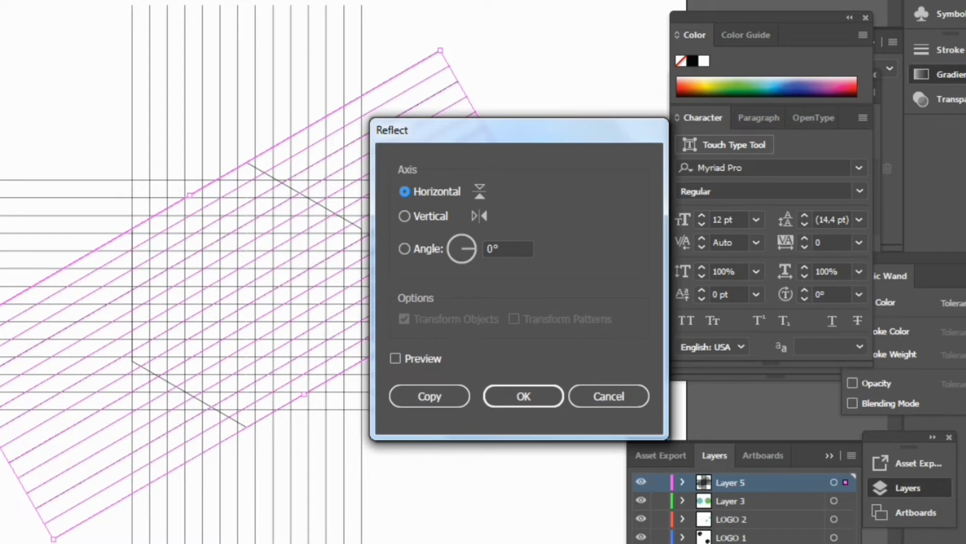
click(429, 396)
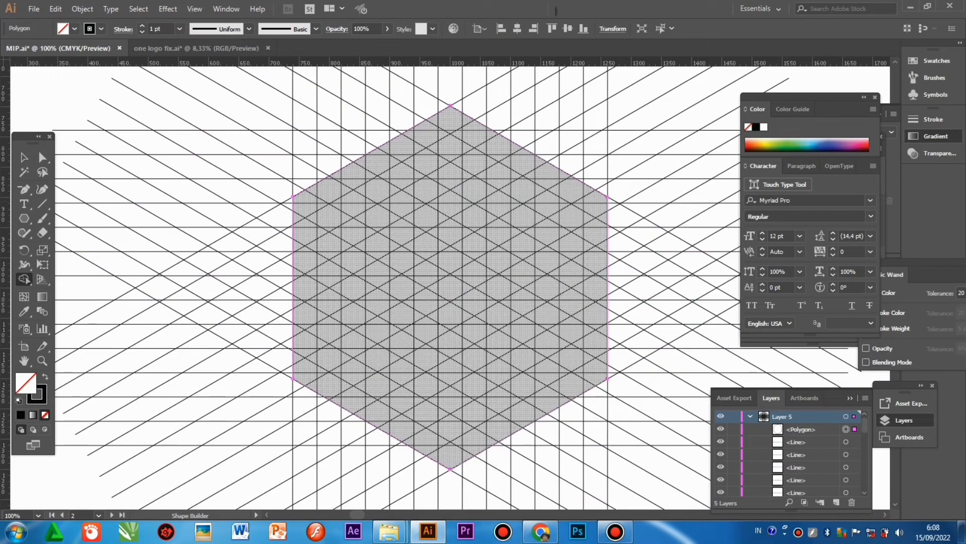
key(Delete)
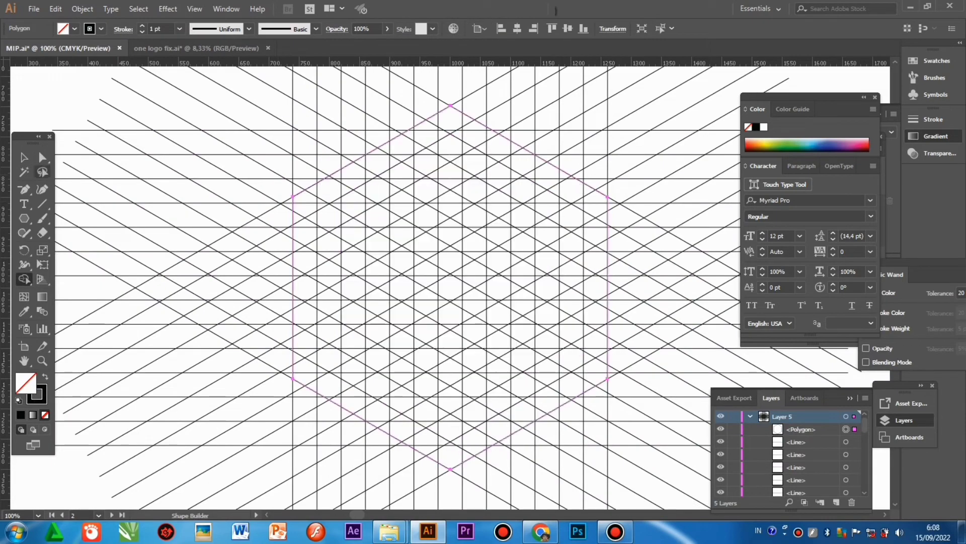
Select all the grid lines and swap fill and stroke for a black fill
key(v)
key(ctrl+minus)
key(ctrl+minus)
key(ctrl+minus)
key(ctrl+a)
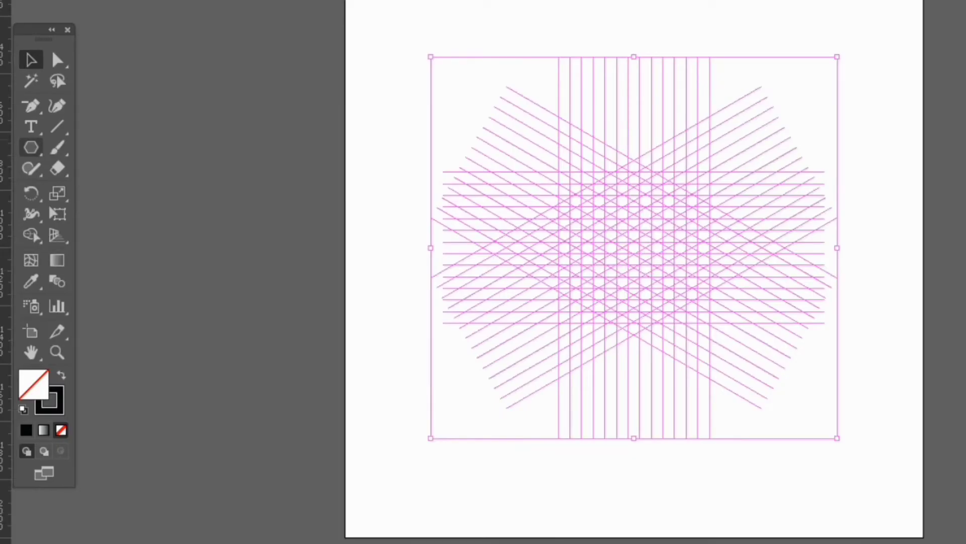
key(shift+m)
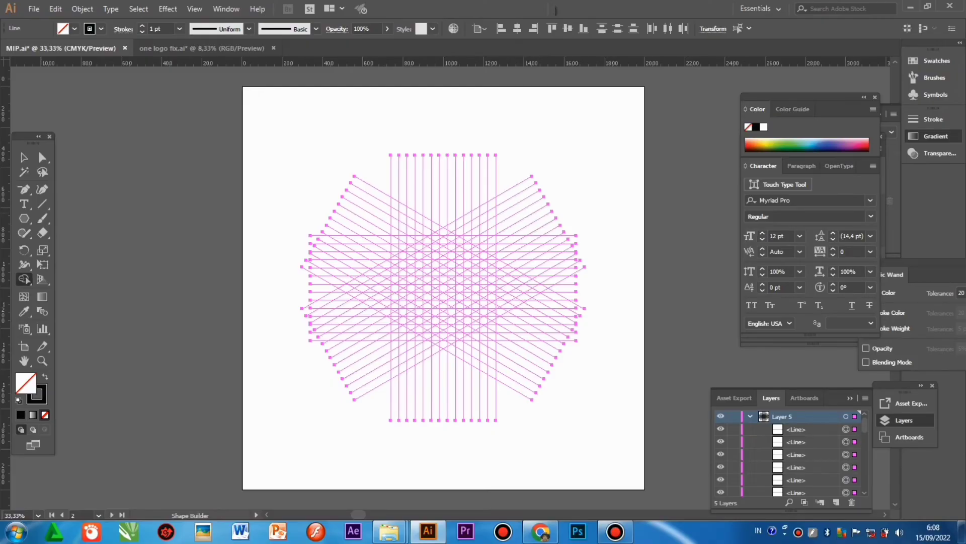
key(shift+x)
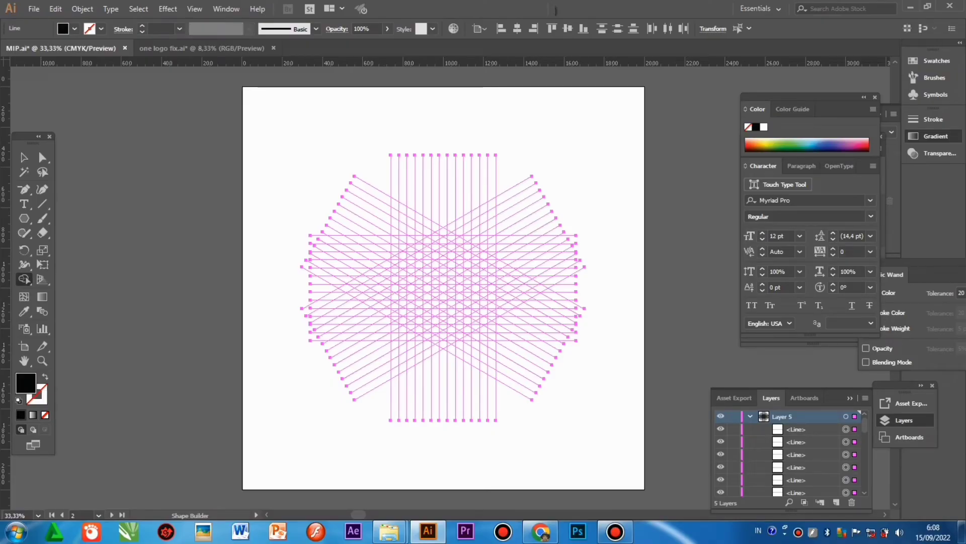
key(v)
key(ctrl+plus)
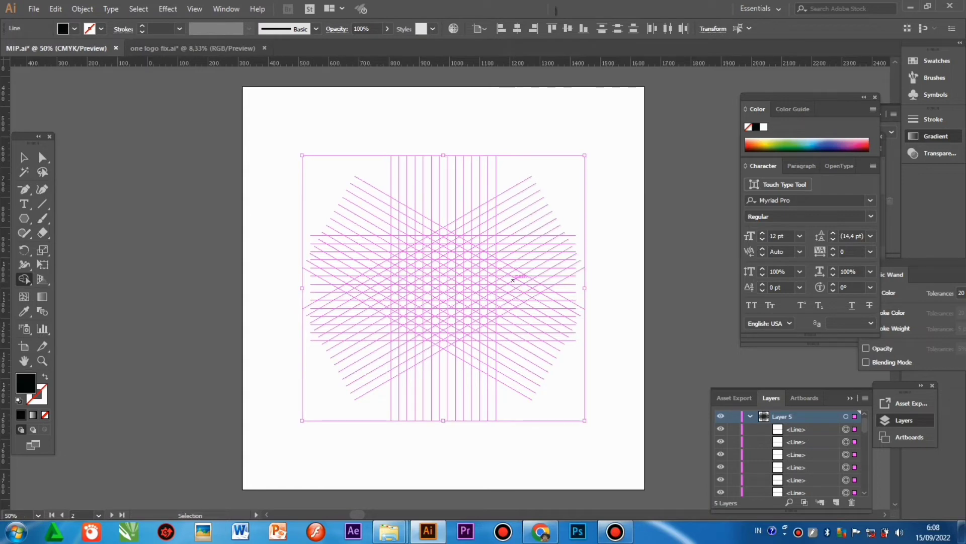
key(ctrl+plus)
key(ctrl+plus)
key(ctrl+plus)
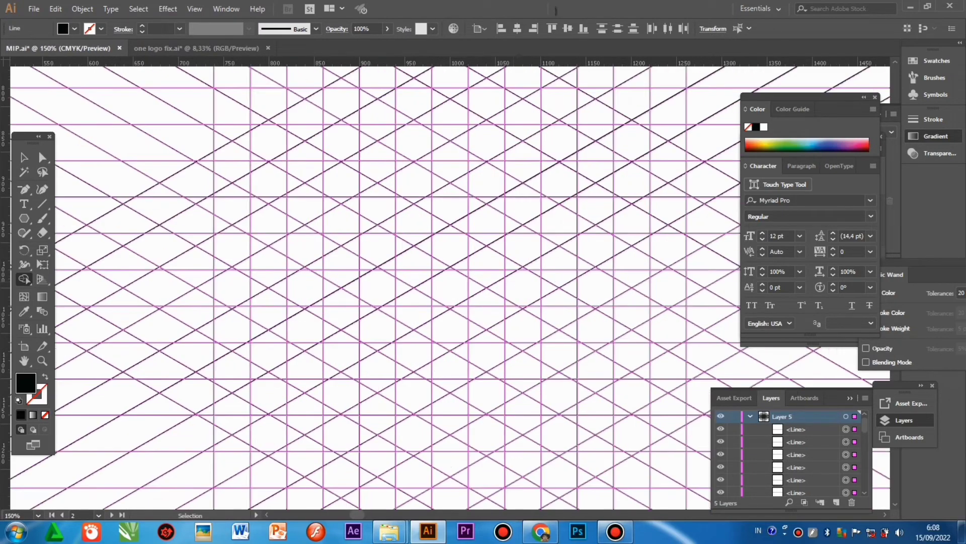
key(ctrl+minus)
Use Shape Builder to merge grid cells into the S, M and E letter shapes
key(shift+m)
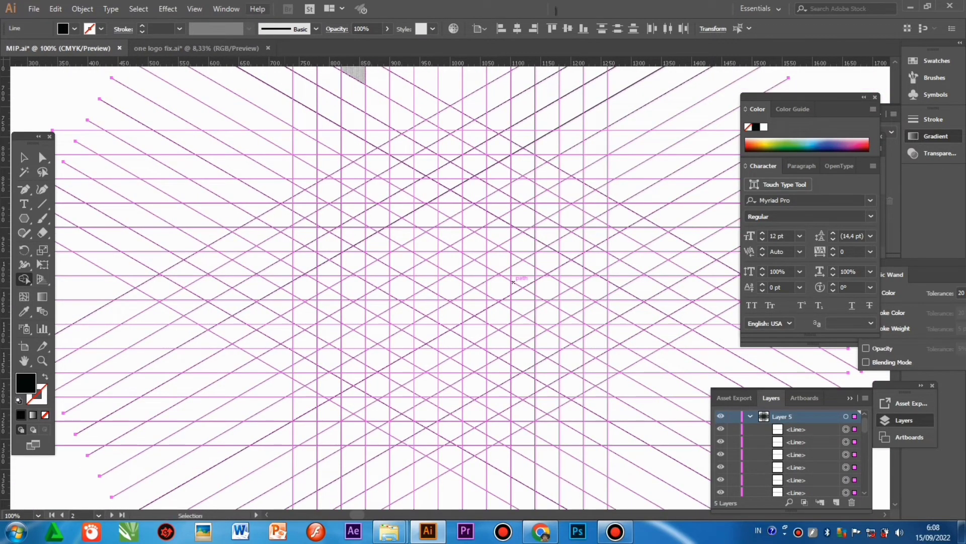
drag(447, 121, 450, 458)
drag(406, 150, 401, 433)
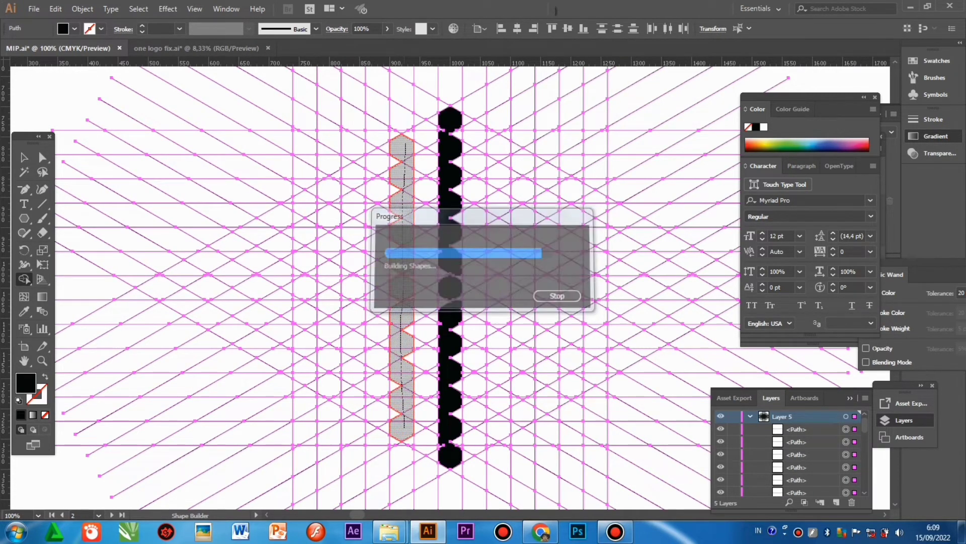
drag(499, 143, 501, 355)
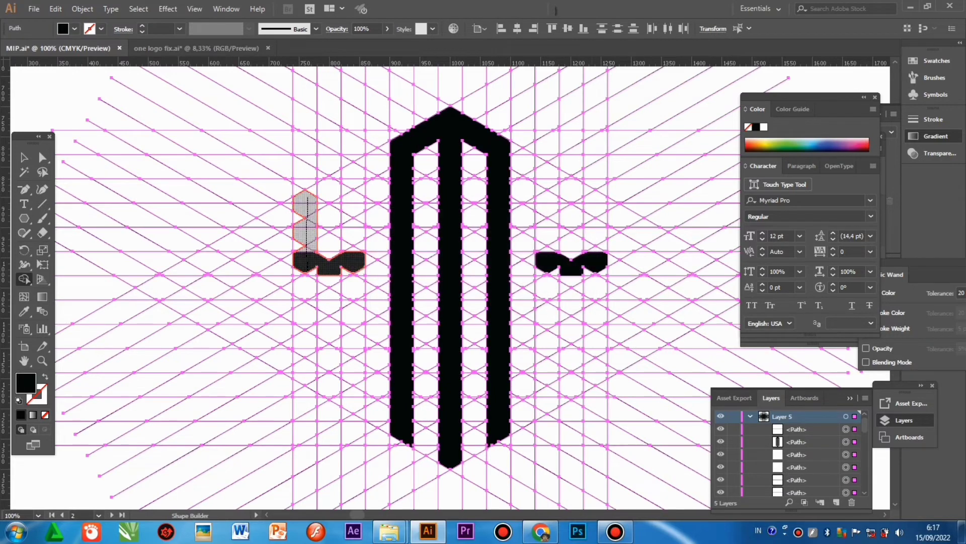
drag(306, 252, 307, 255)
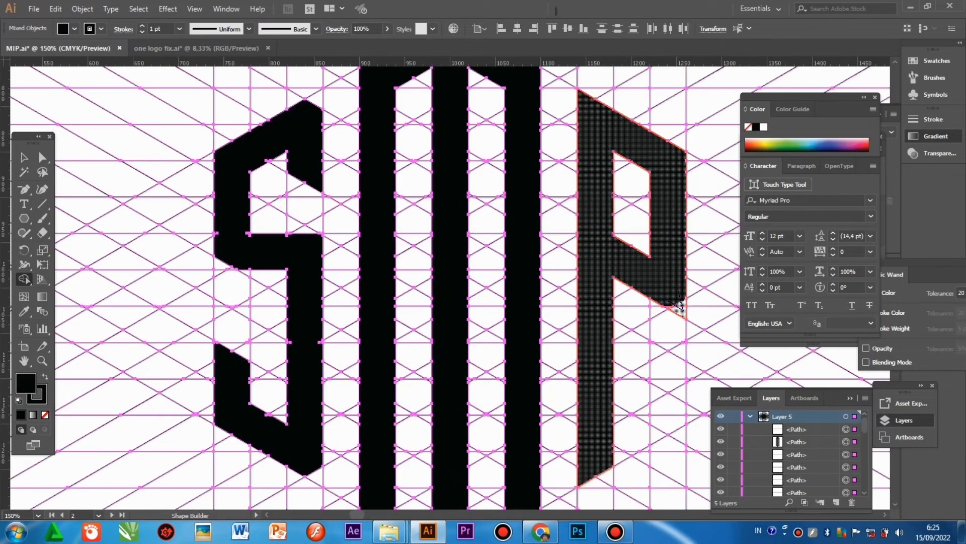
key(ctrl+minus)
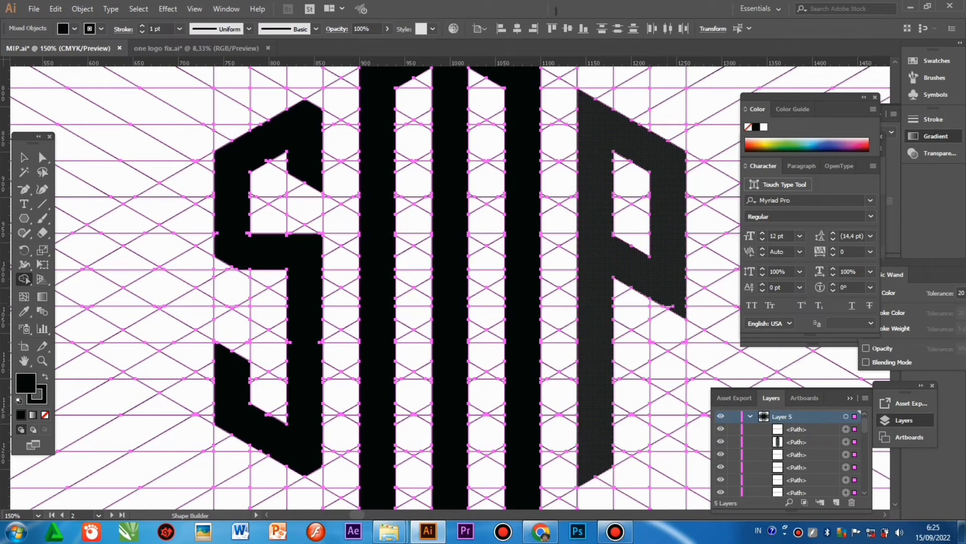
drag(558, 396, 589, 374)
key(ctrl+plus)
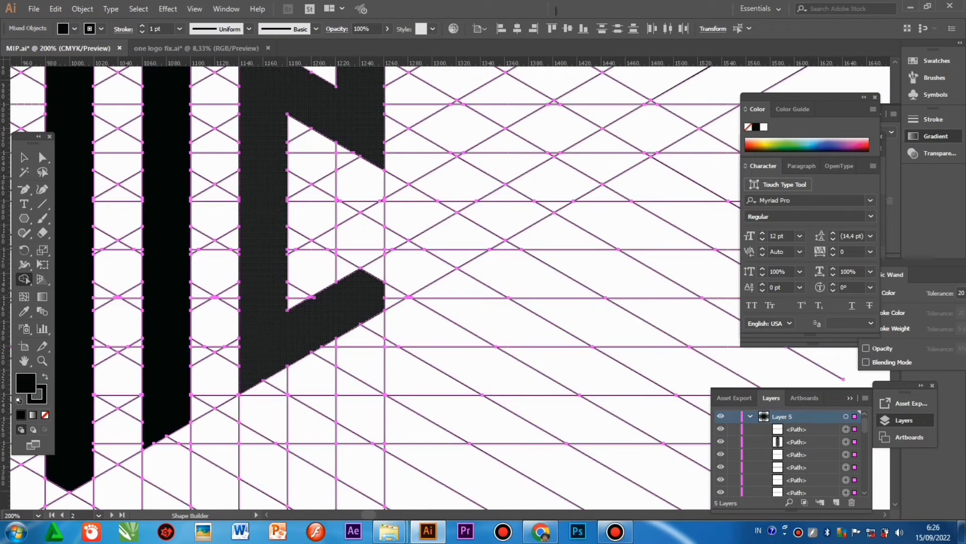
key(ctrl+plus)
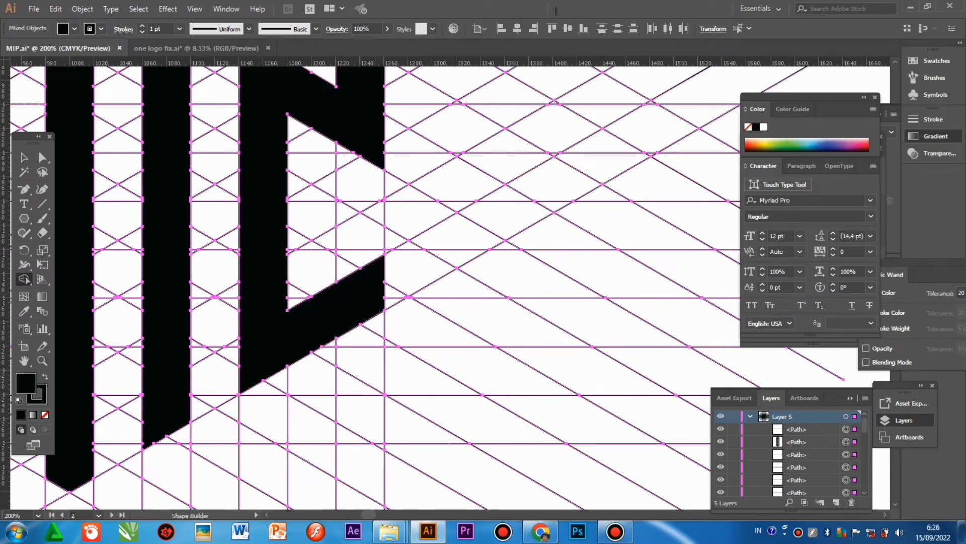
Group the finished black letters together
key(v)
key(ctrl+g)
key(ctrl+0)
key(ctrl+a)
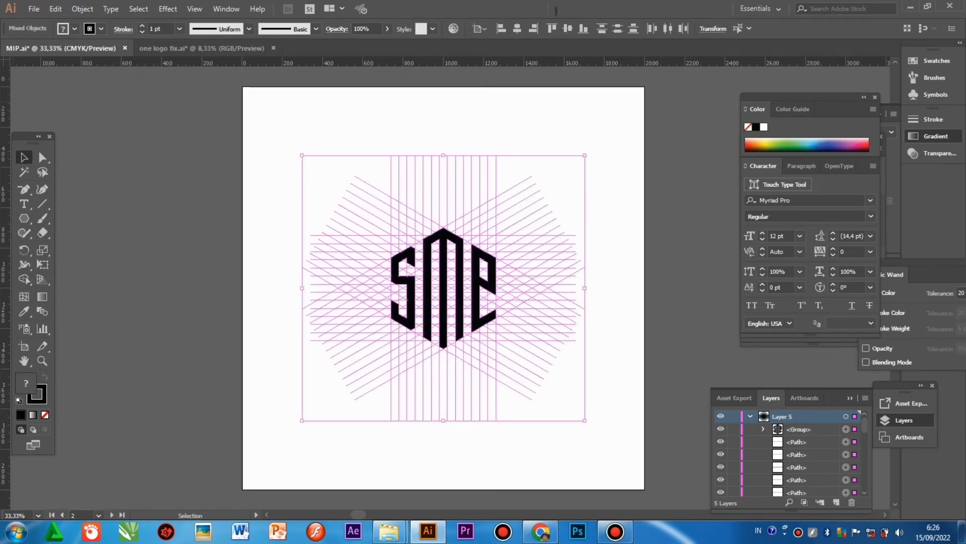
Group all the guide lines, excluding the letters, and hide them with Ctrl+3
click(846, 429)
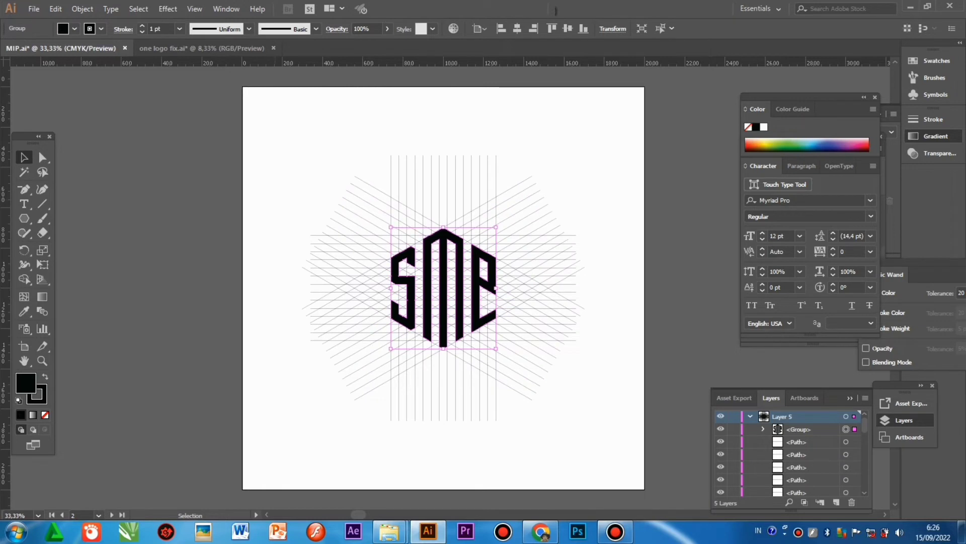
key(ctrl+a)
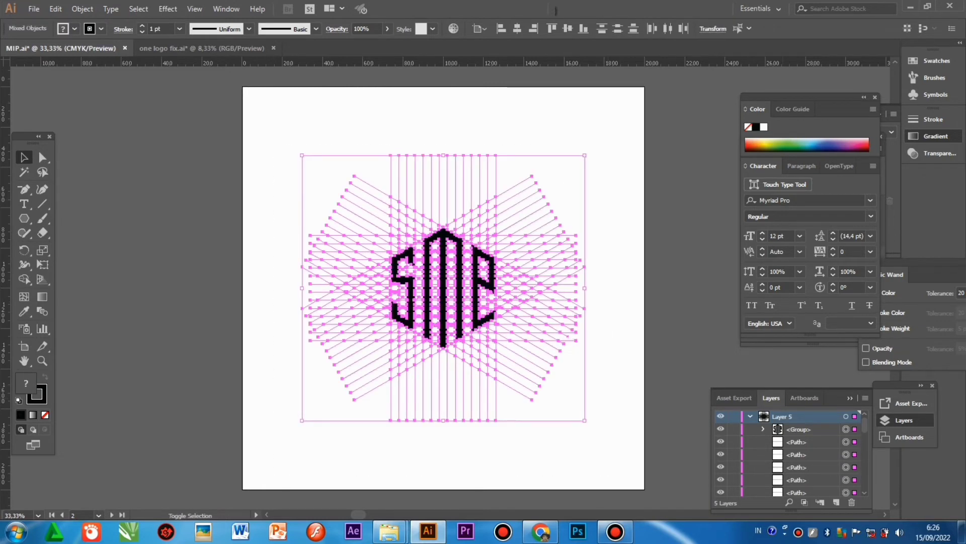
shift+click(855, 429)
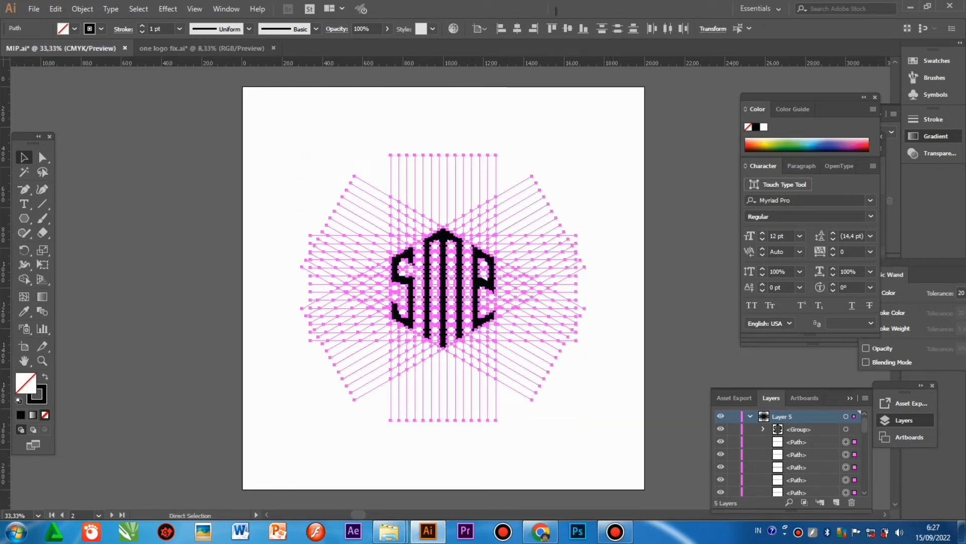
key(ctrl+g)
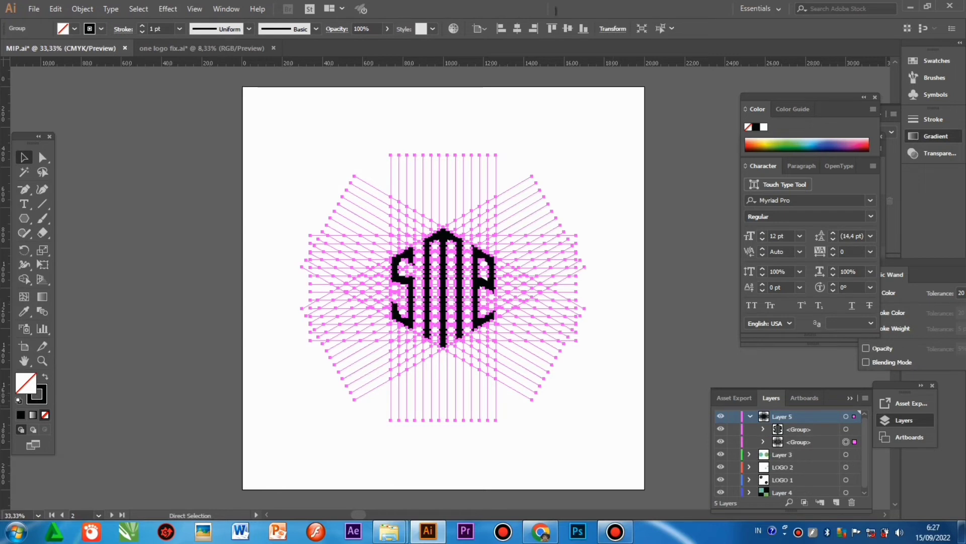
key(ctrl+3)
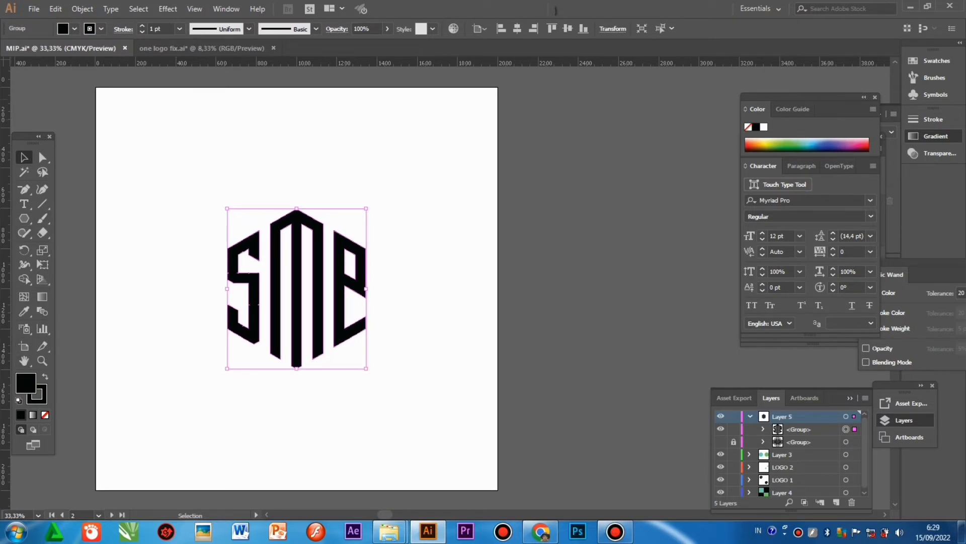
Add a new layer nested in Layer 5 and draw an artboard-sized black rectangle
click(836, 502)
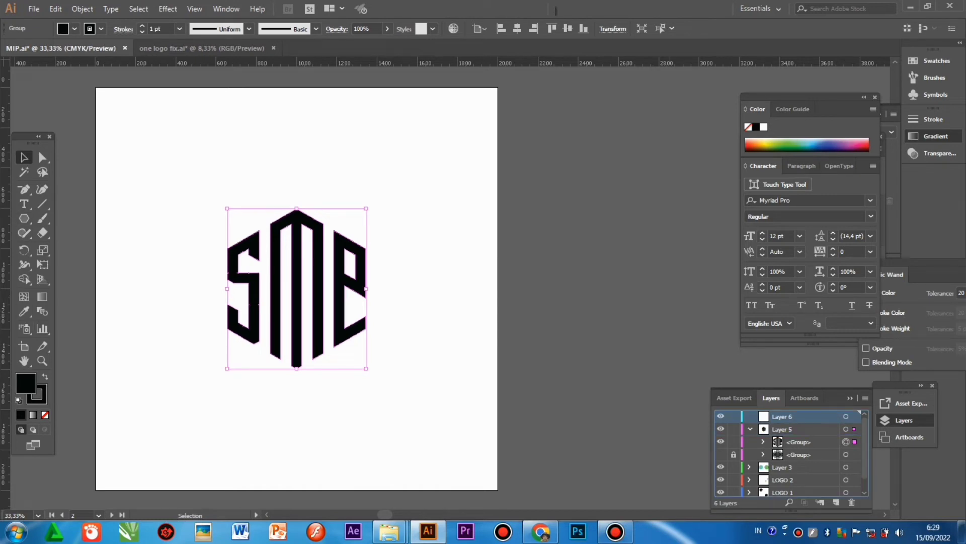
drag(782, 416, 785, 459)
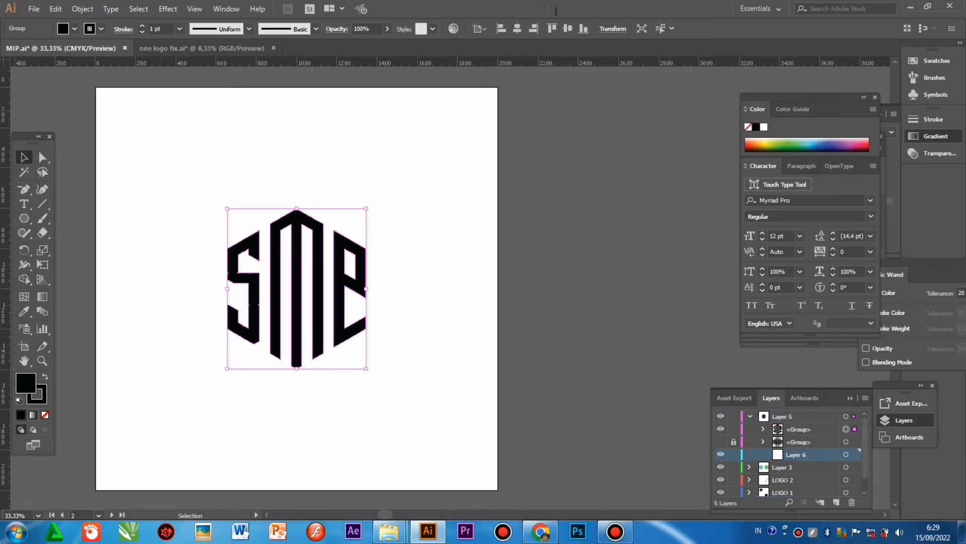
drag(24, 218, 71, 218)
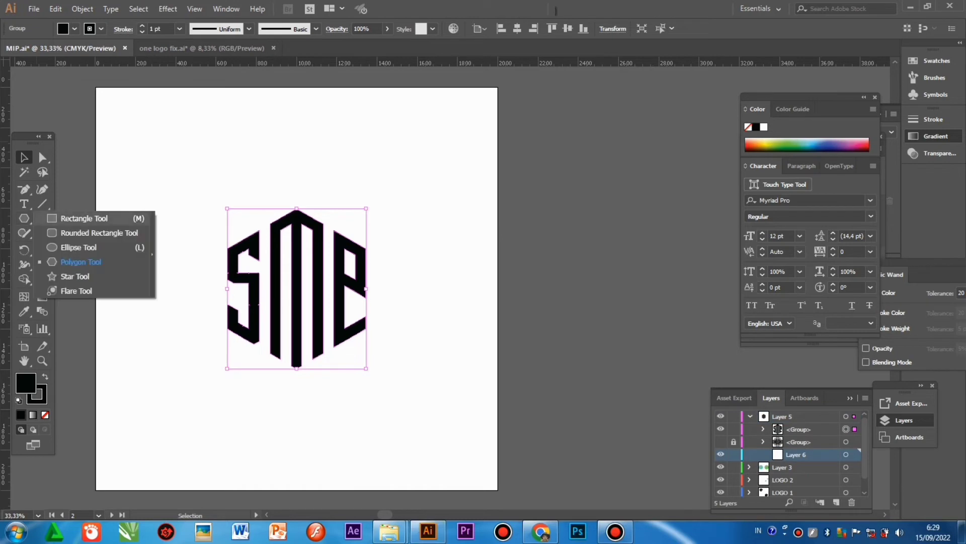
drag(95, 87, 497, 487)
Move the black rectangle right beside the white artboard
key(v)
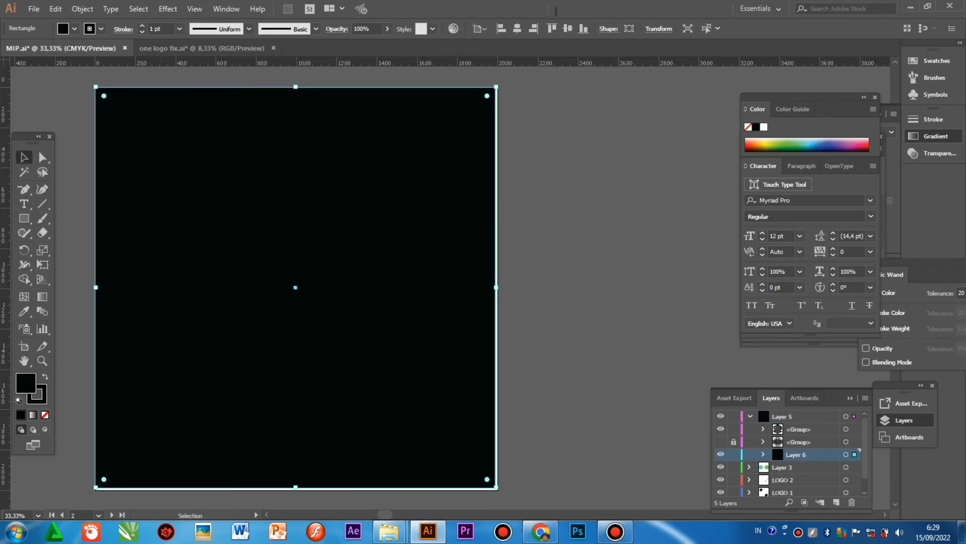
drag(296, 287, 703, 289)
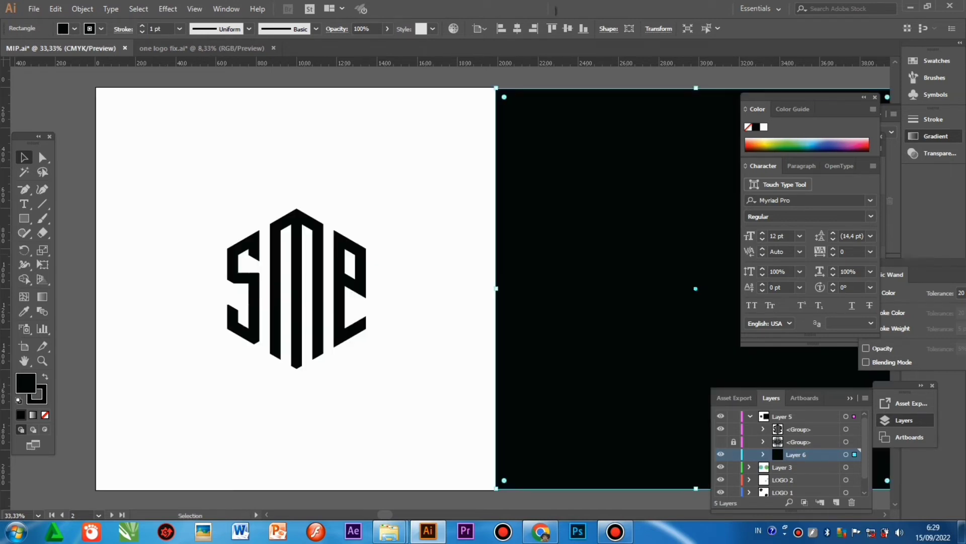
key(ctrl+minus)
key(ctrl+shift+a)
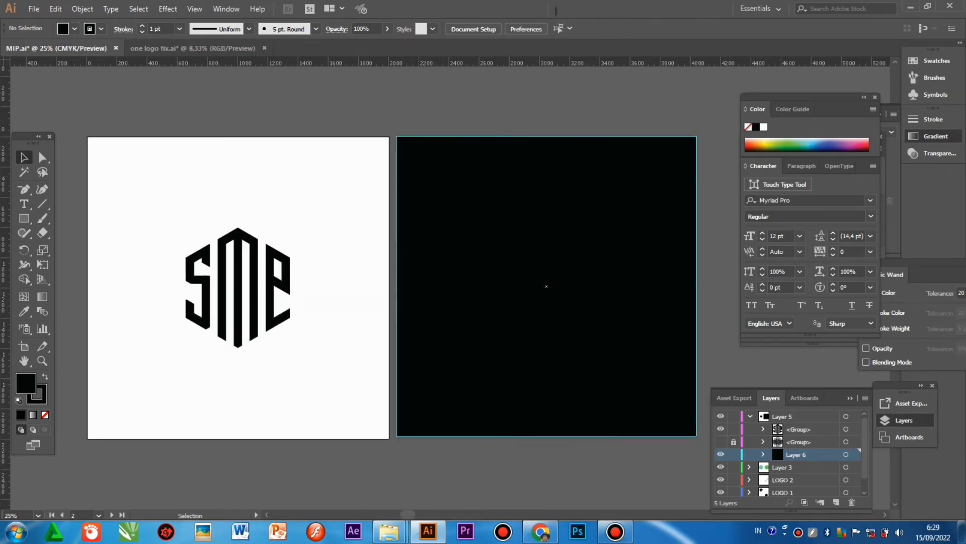
Create Artboard 6 fitted to the black rectangle using Edit Artboards
click(474, 28)
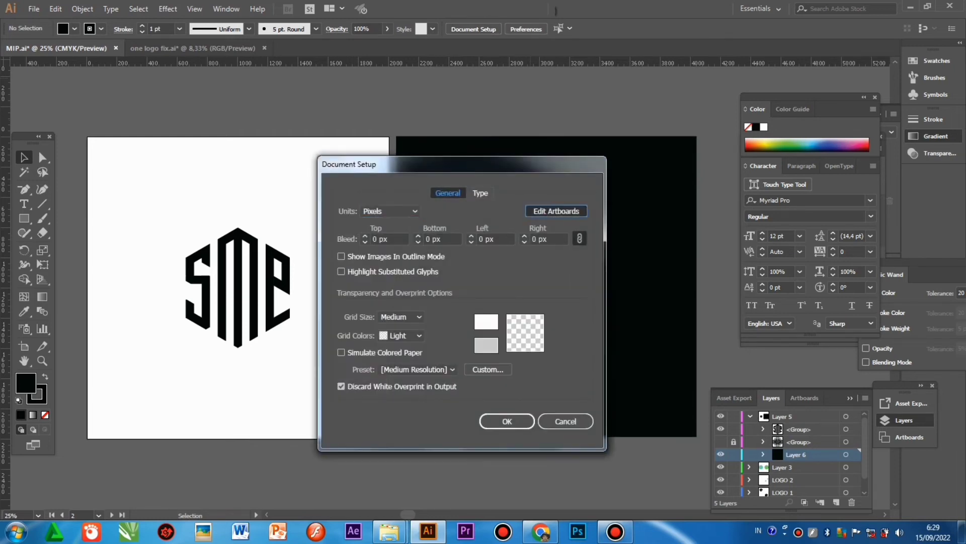
click(557, 210)
click(547, 286)
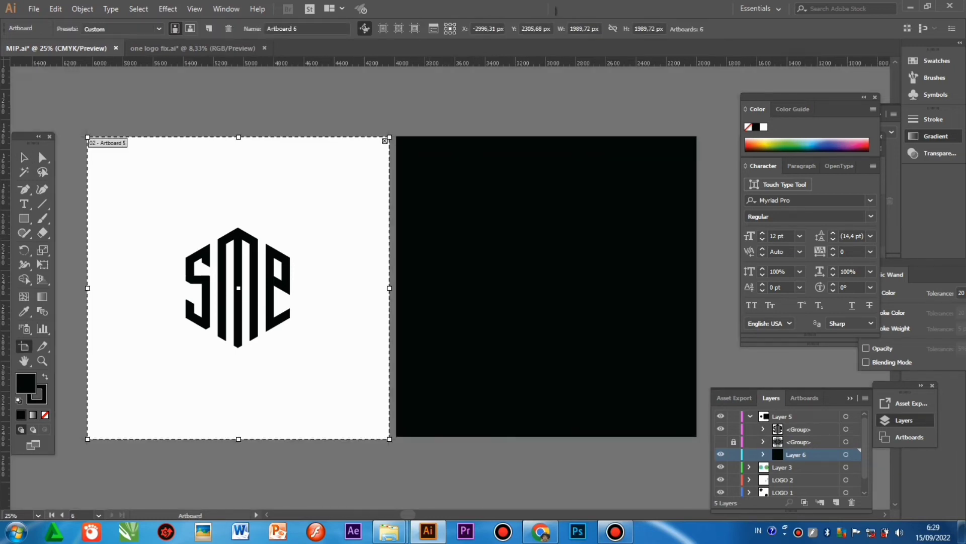
key(Escape)
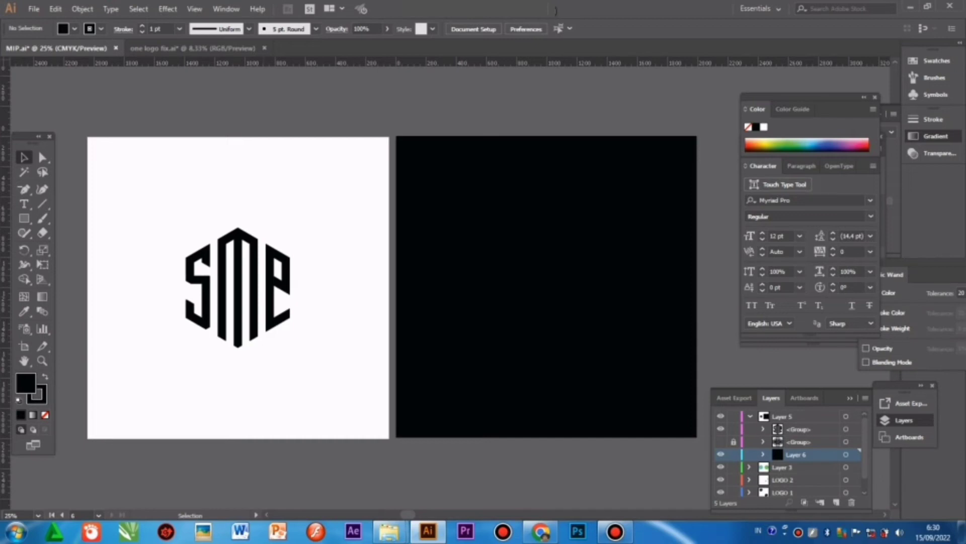
click(238, 286)
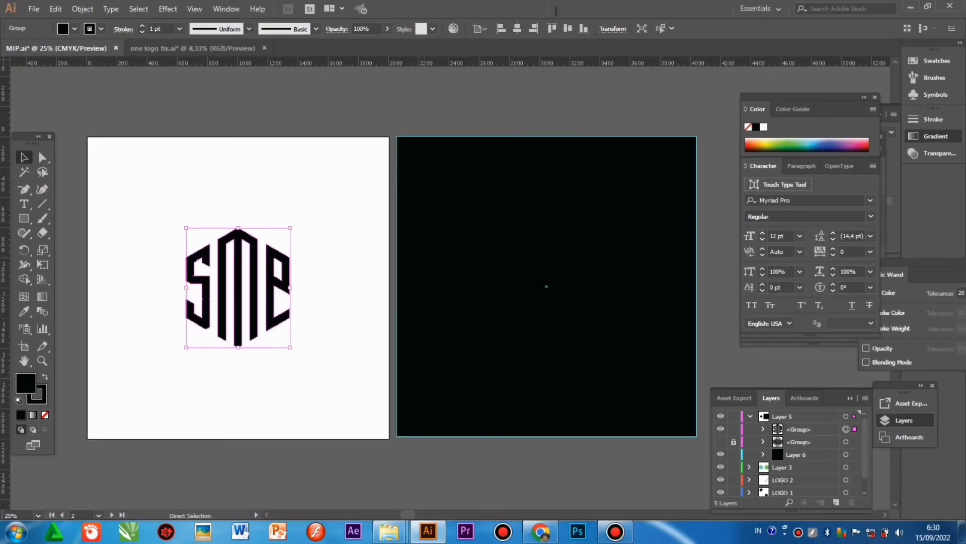
Paste a copy of the SME logo in place on the black artboard
key(a)
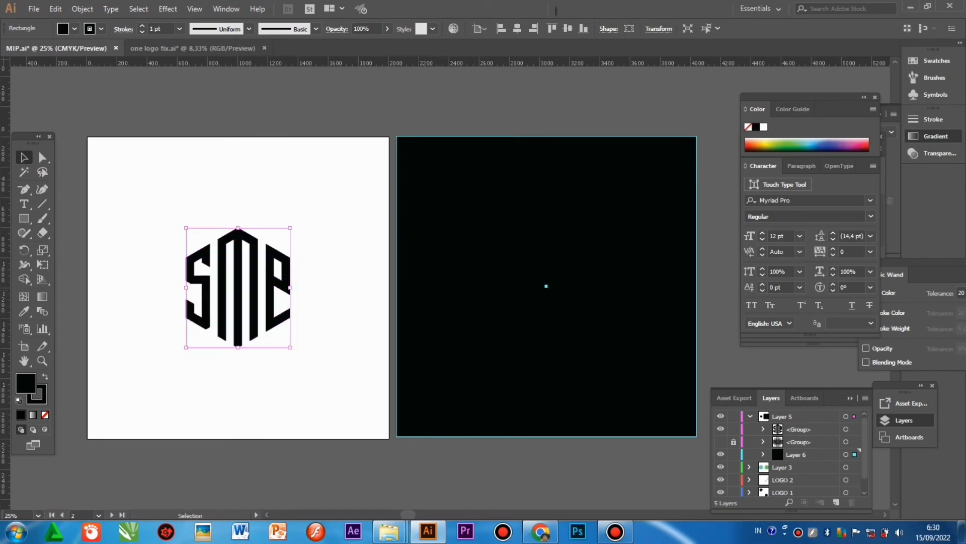
click(546, 286)
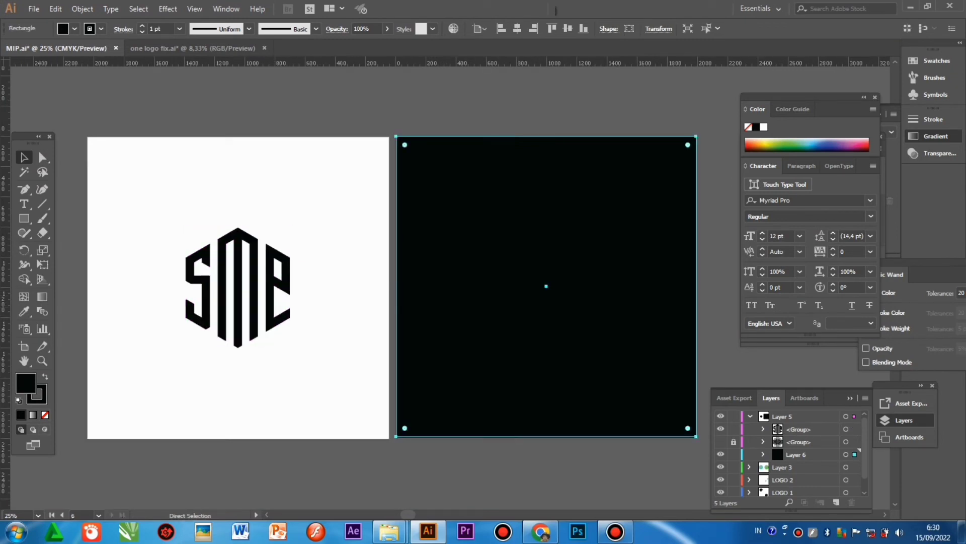
key(ctrl+f)
key(v)
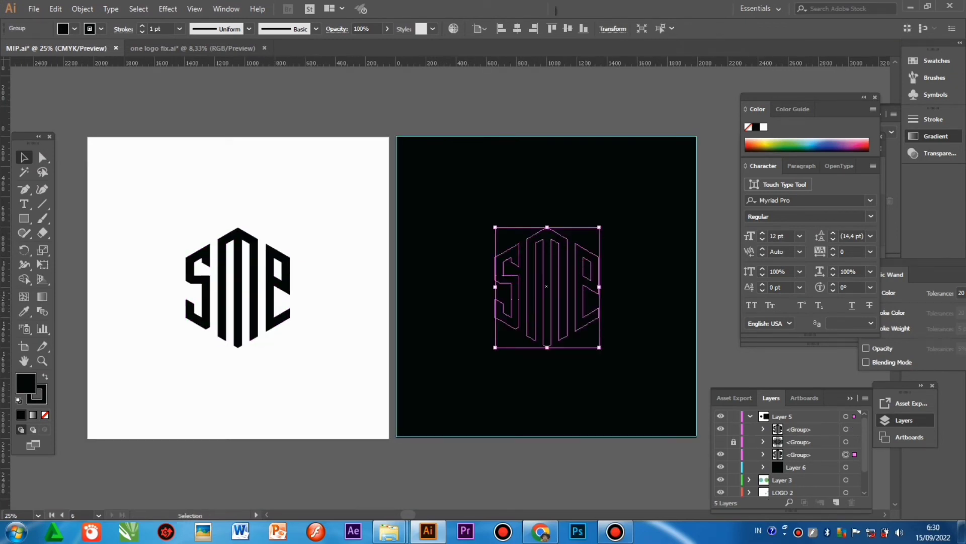
Turn the pasted logo white with the Eyedropper
click(23, 311)
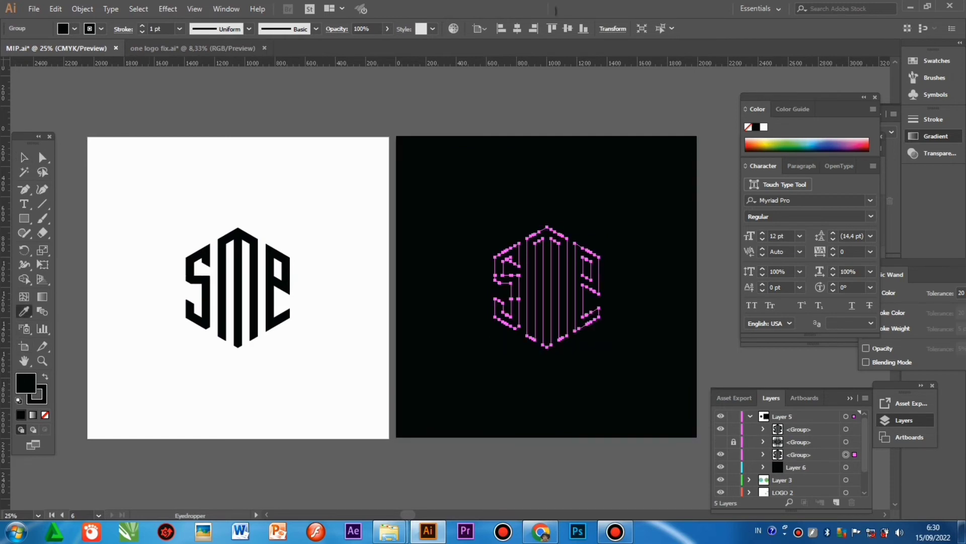
click(126, 176)
key(v)
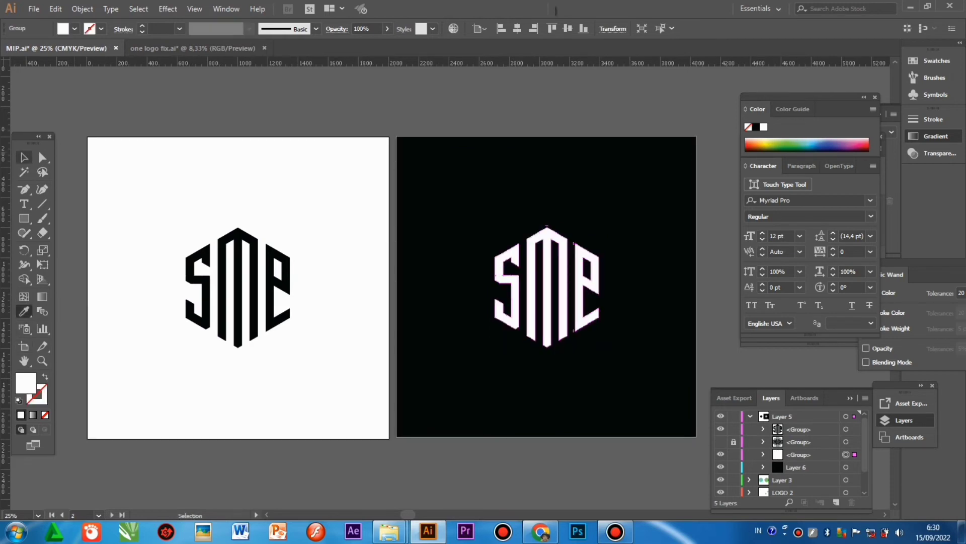
key(ctrl+shift+a)
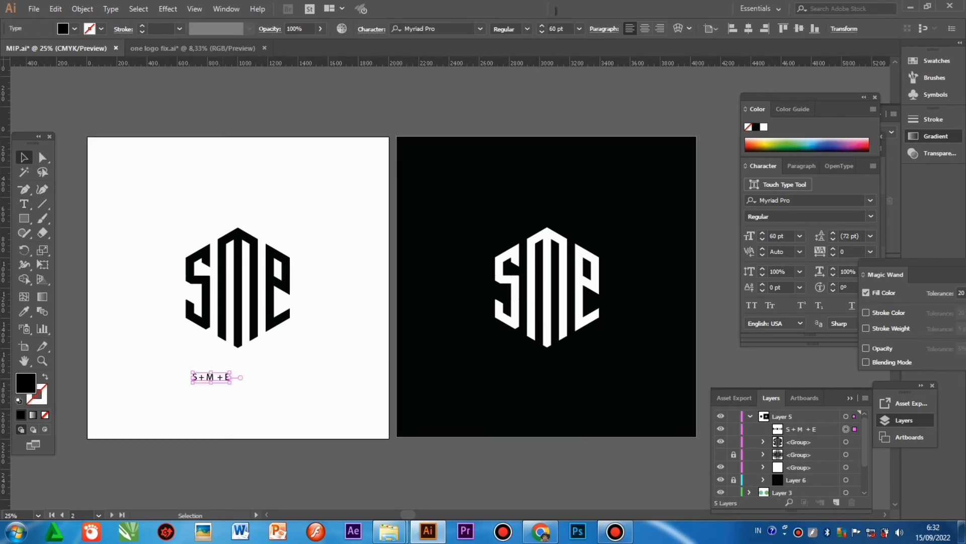
Duplicate the S+M+E caption and centre the copy under the logo
drag(198, 378, 229, 377)
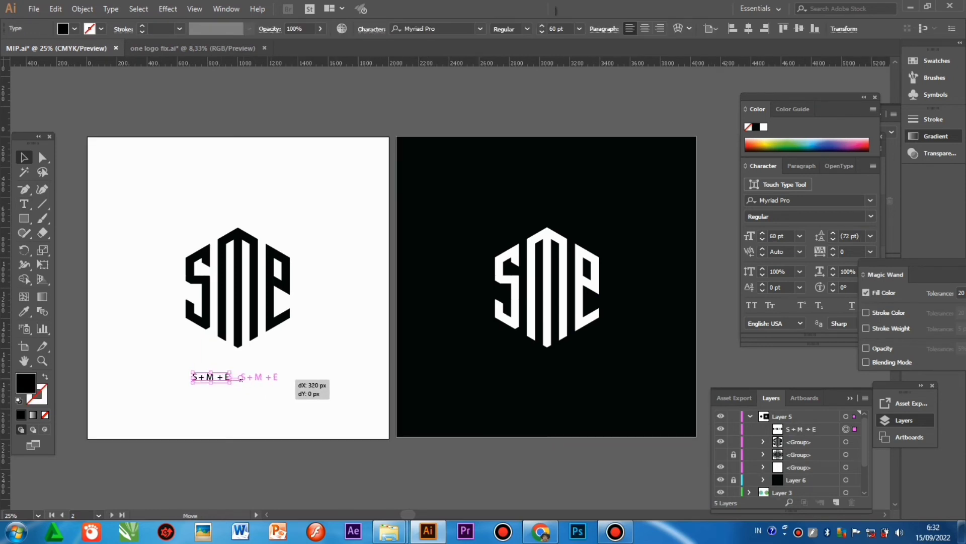
drag(234, 377, 248, 377)
click(749, 28)
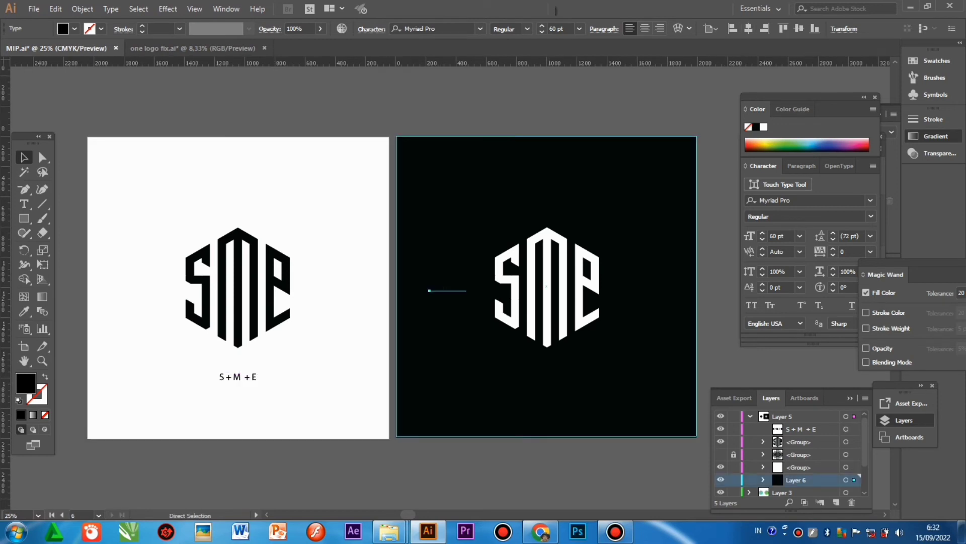
Paste the caption onto the black artboard and make its fill white
key(ctrl+shift+v)
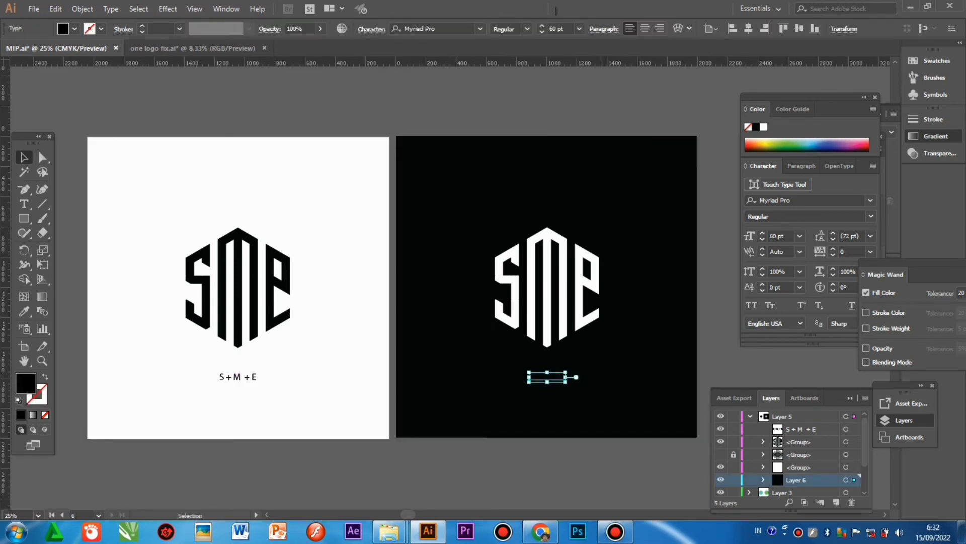
double_click(25, 382)
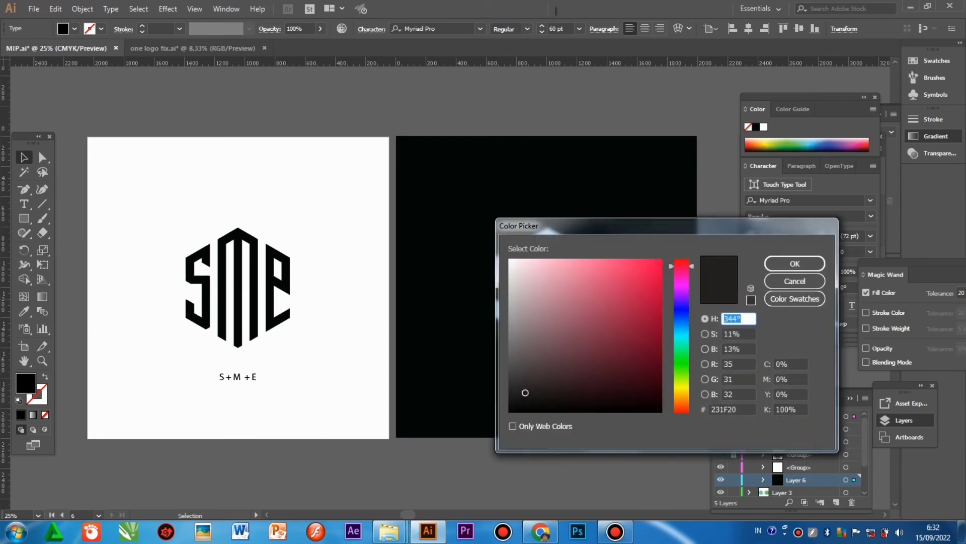
key(Return)
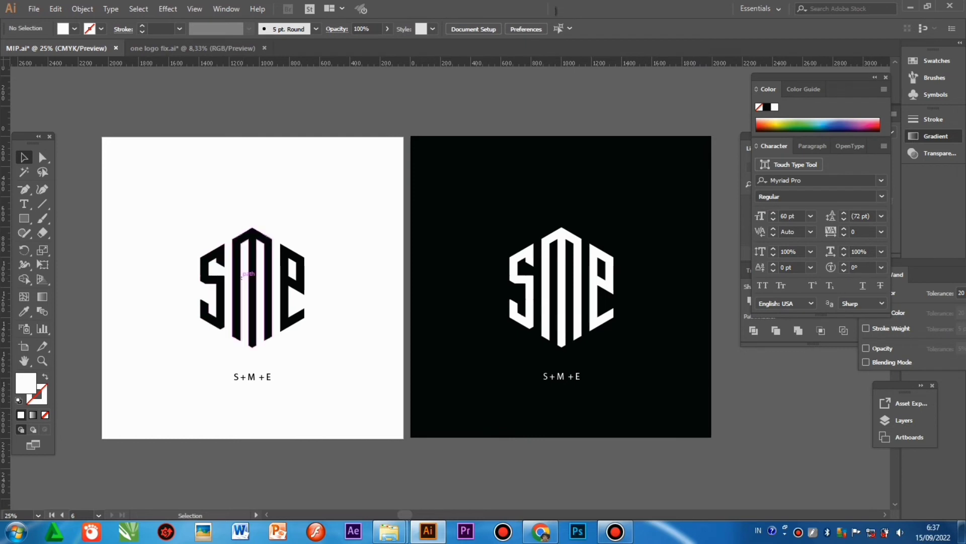
Give the black SME logo a 25 pt stroke weight
click(242, 277)
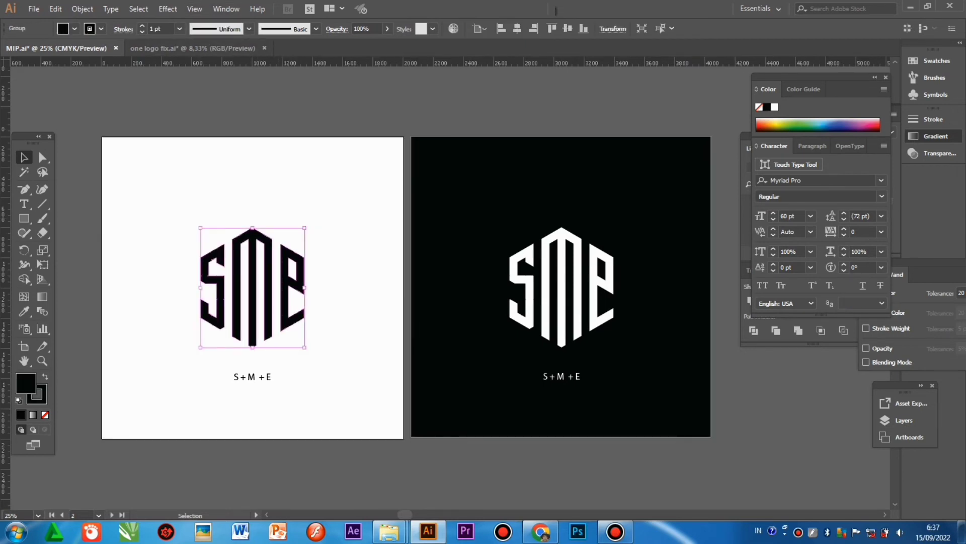
click(156, 29)
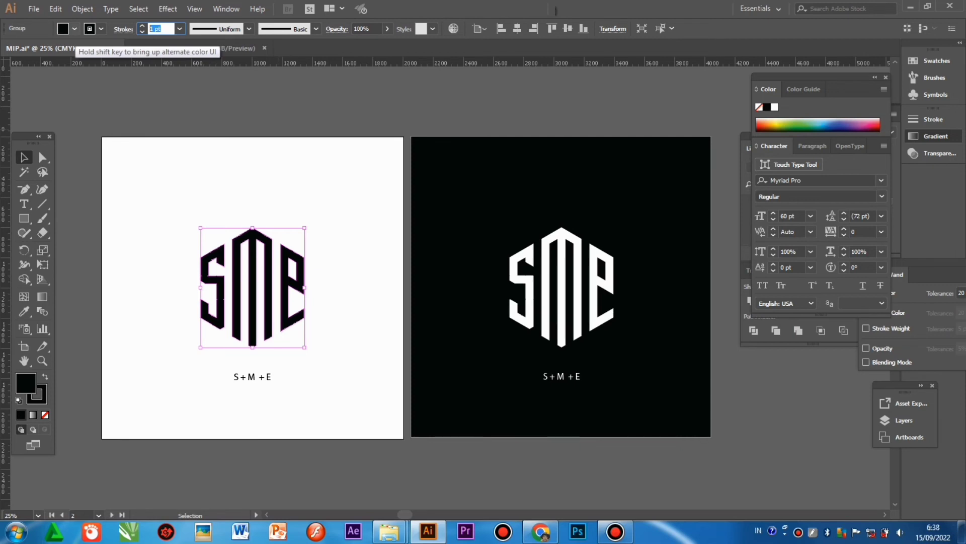
text(25)
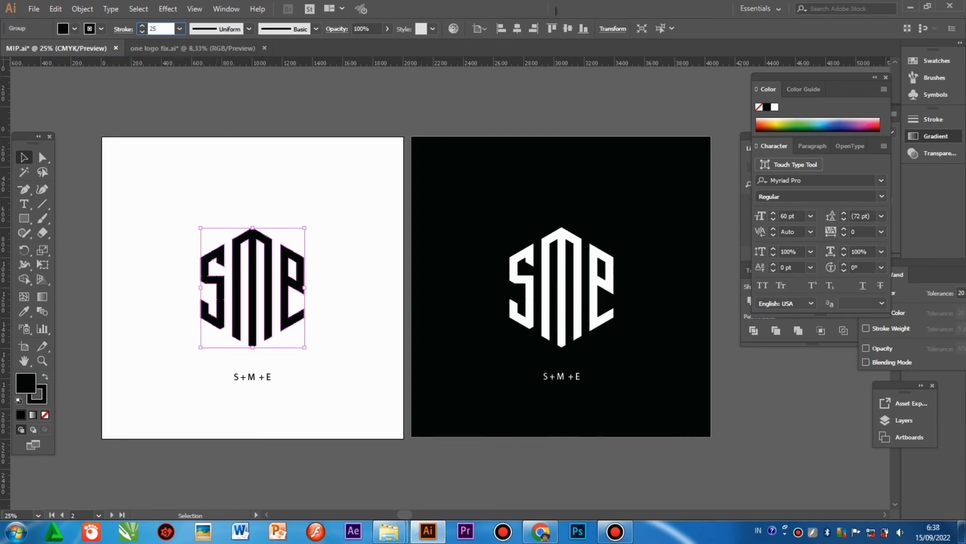
click(322, 101)
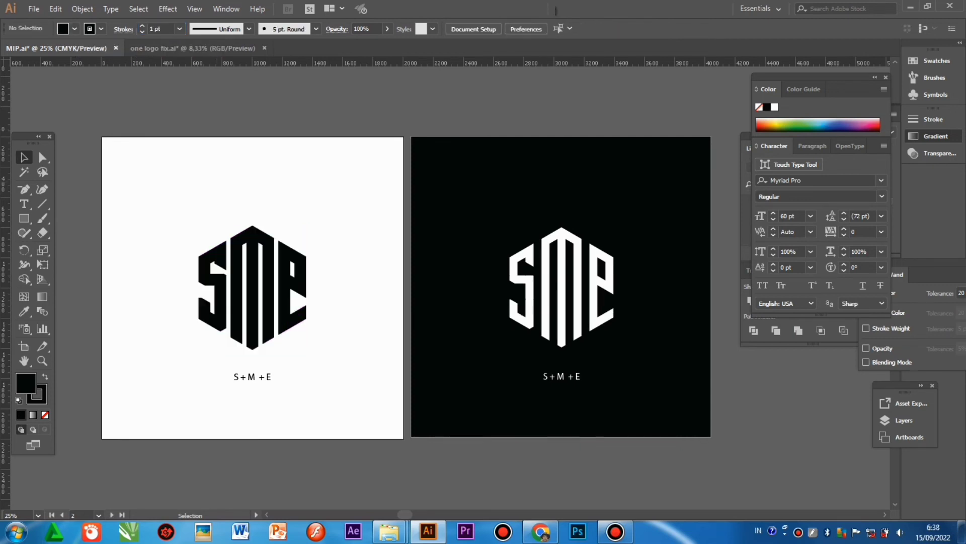
Give the white SME logo a matching 25 pt stroke weight
click(542, 291)
click(904, 420)
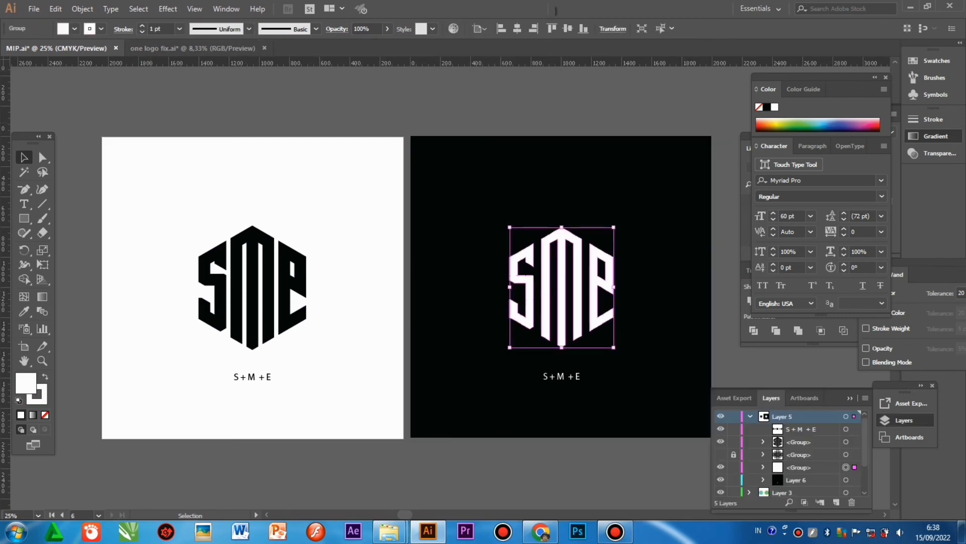
click(158, 29)
text(25)
key(Return)
click(151, 177)
text(20)
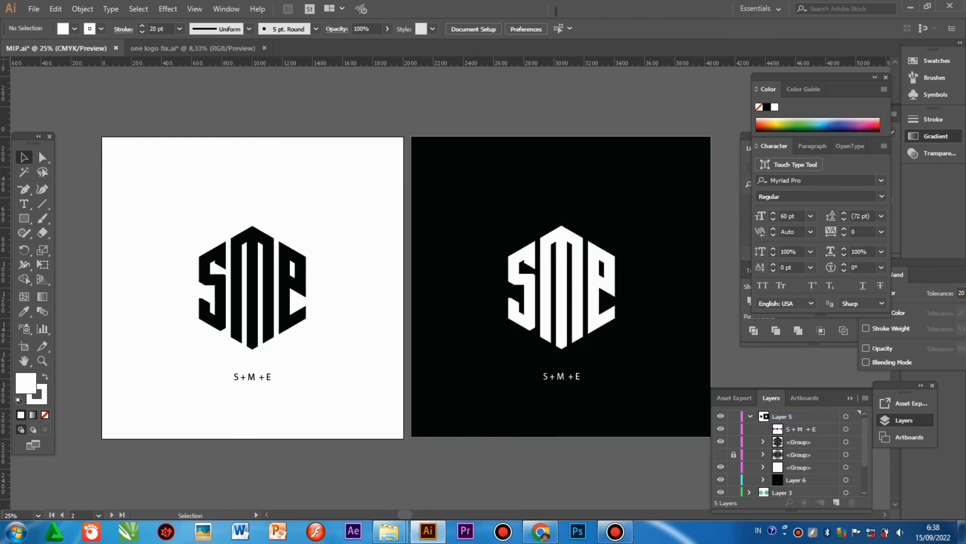